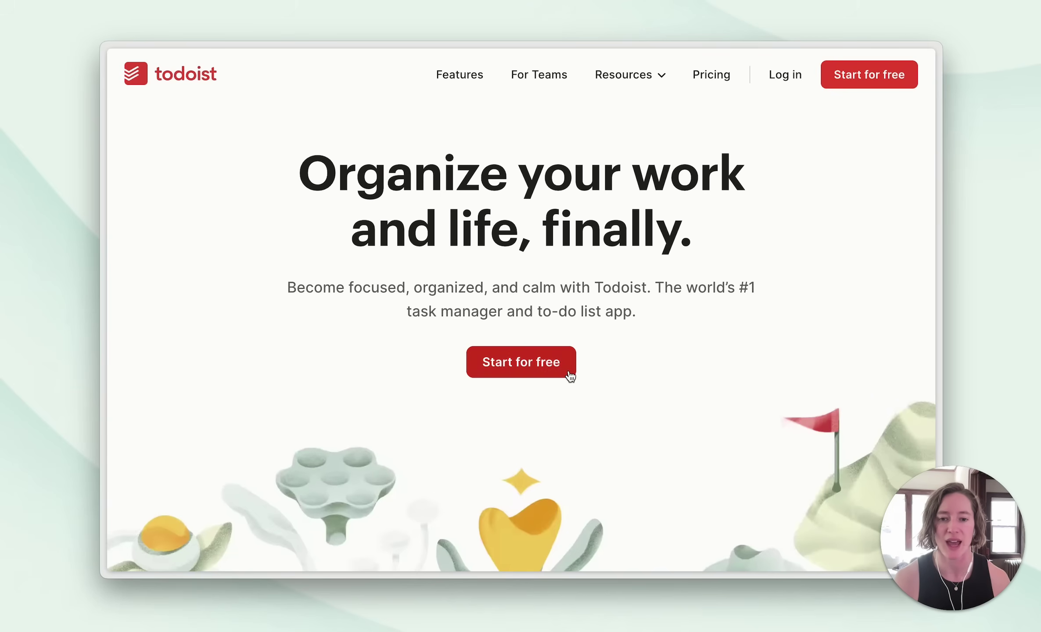
Start the free sign-up and enter your first name on the profile step
left_click(521, 362)
scroll(522, 376, "down", 1)
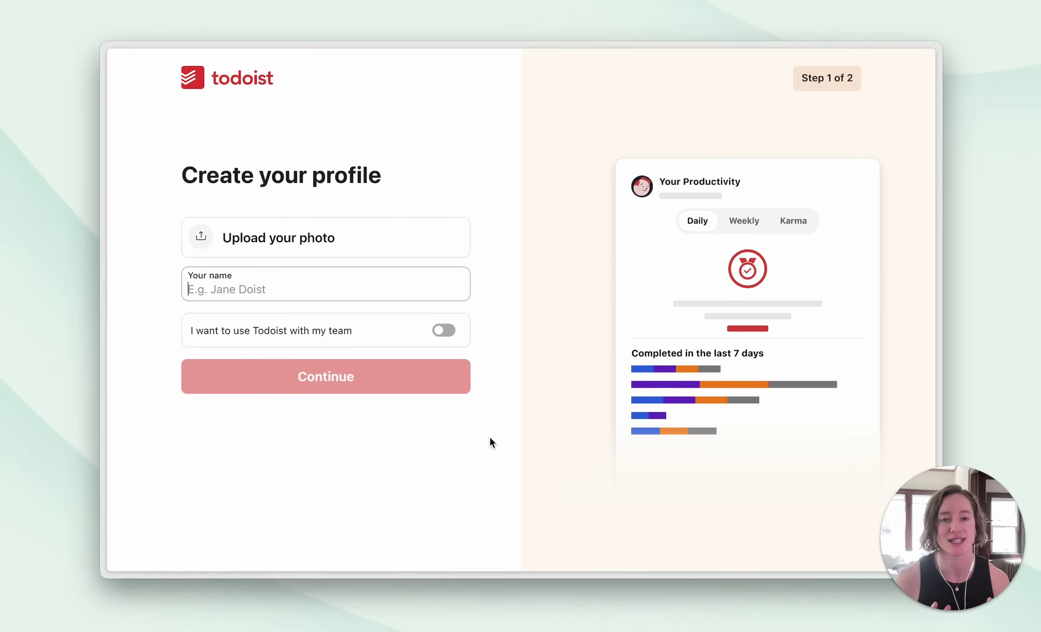
type("Becky")
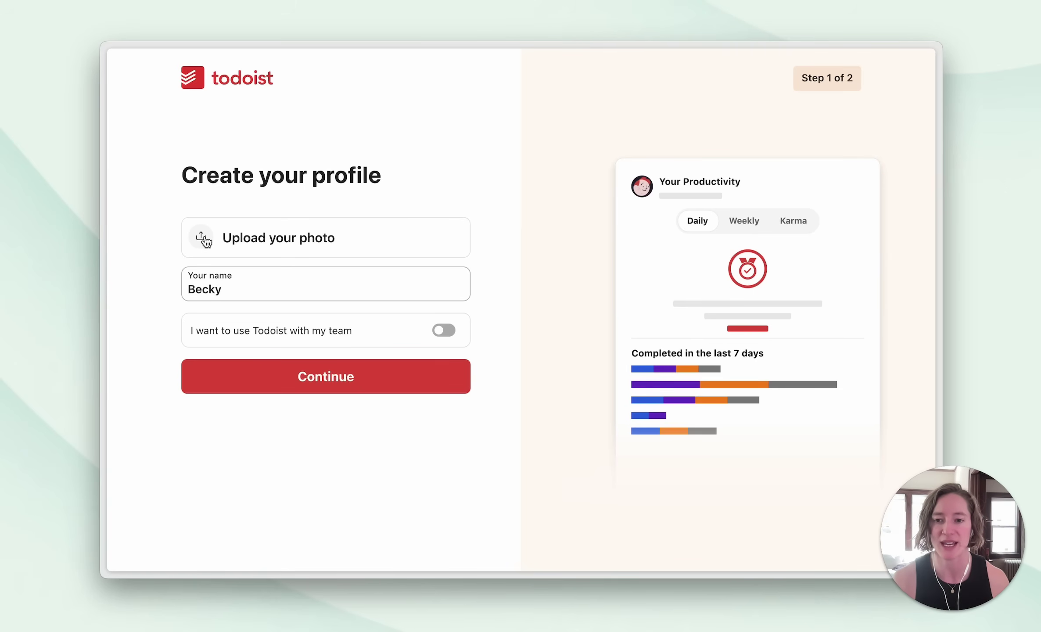
Upload a profile photo and leave the team-use switch off
left_click(202, 239)
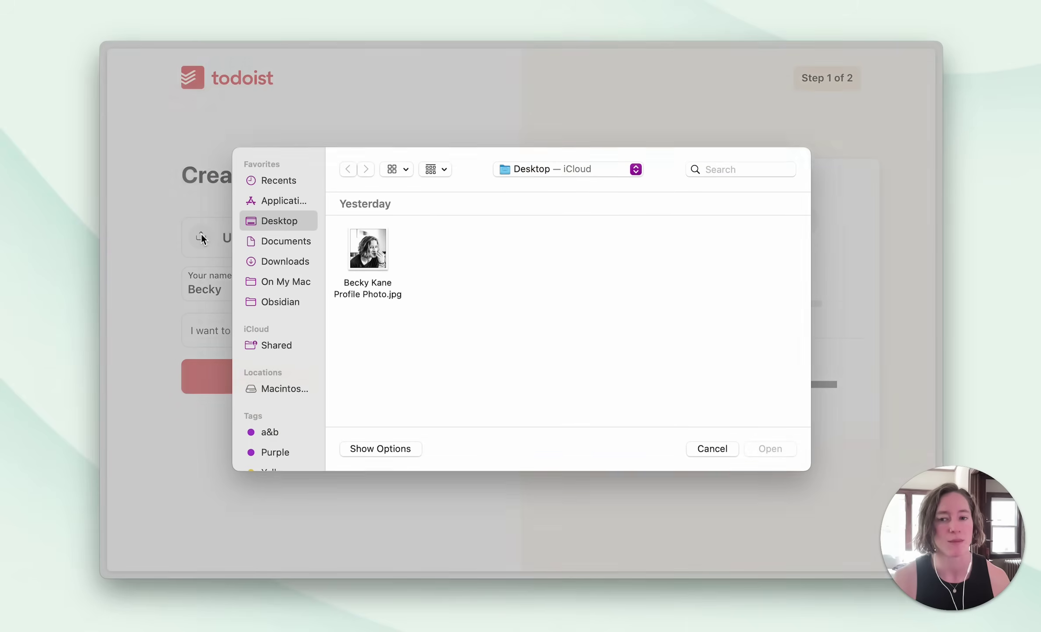
left_click(376, 265)
left_click(776, 450)
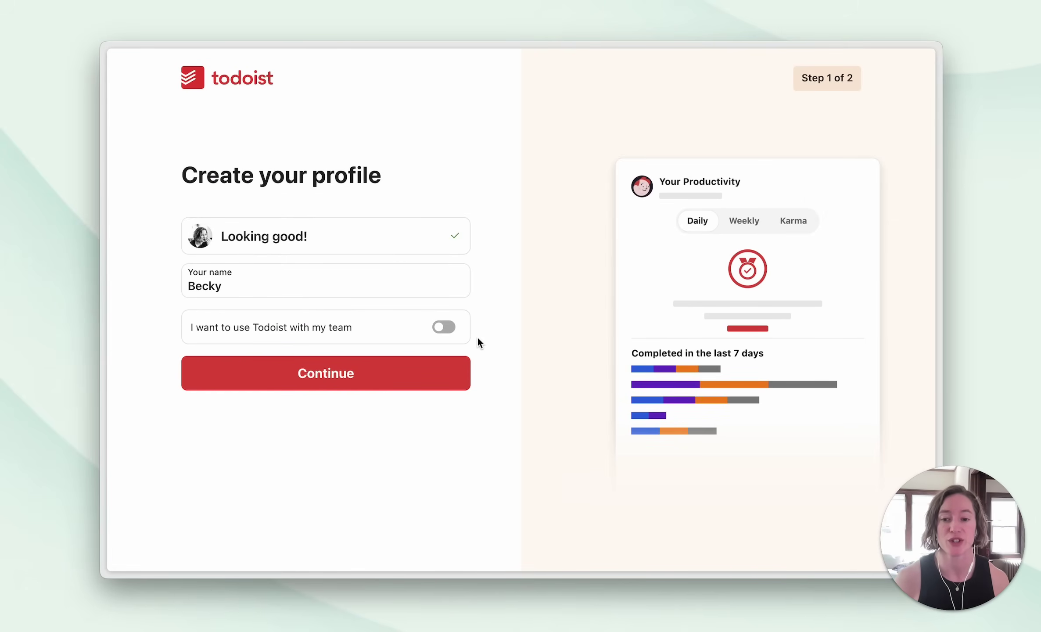
left_click(447, 330)
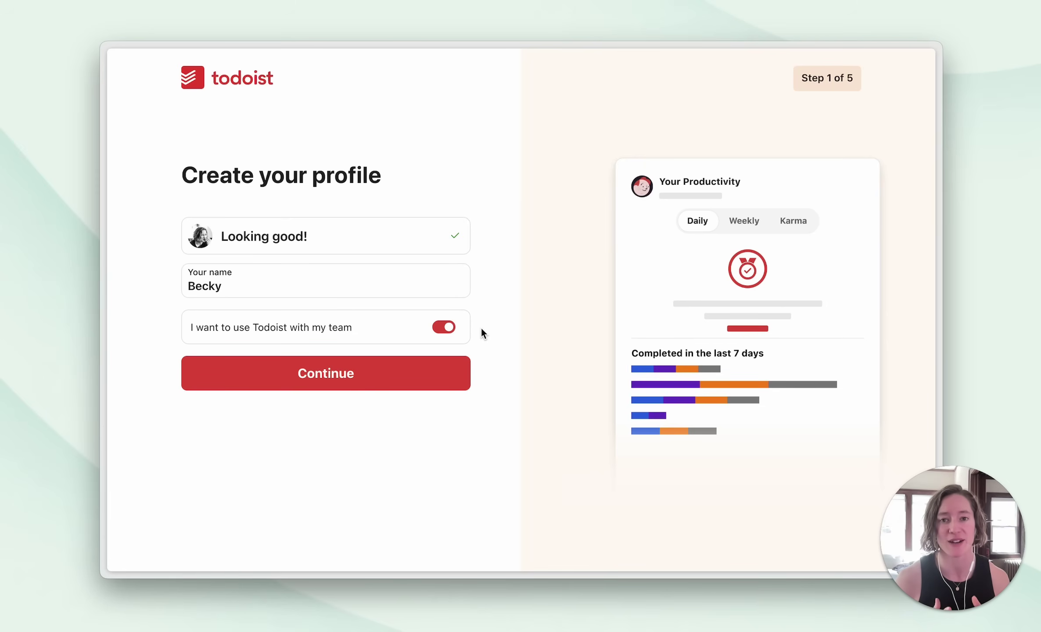
left_click(441, 328)
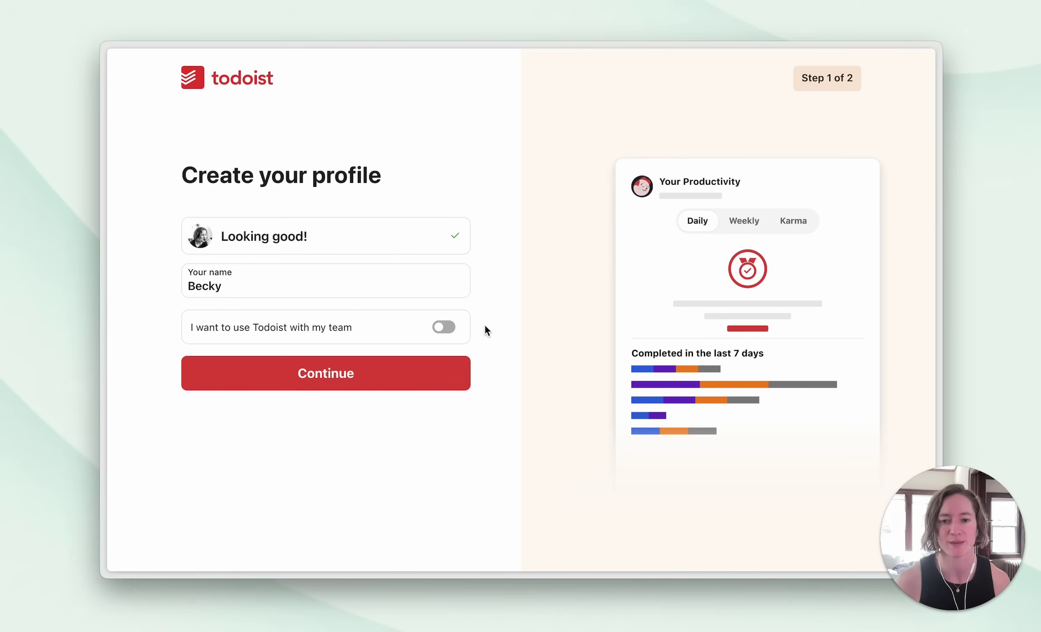
Choose Personal and Work as intended uses and launch Todoist
left_click(357, 370)
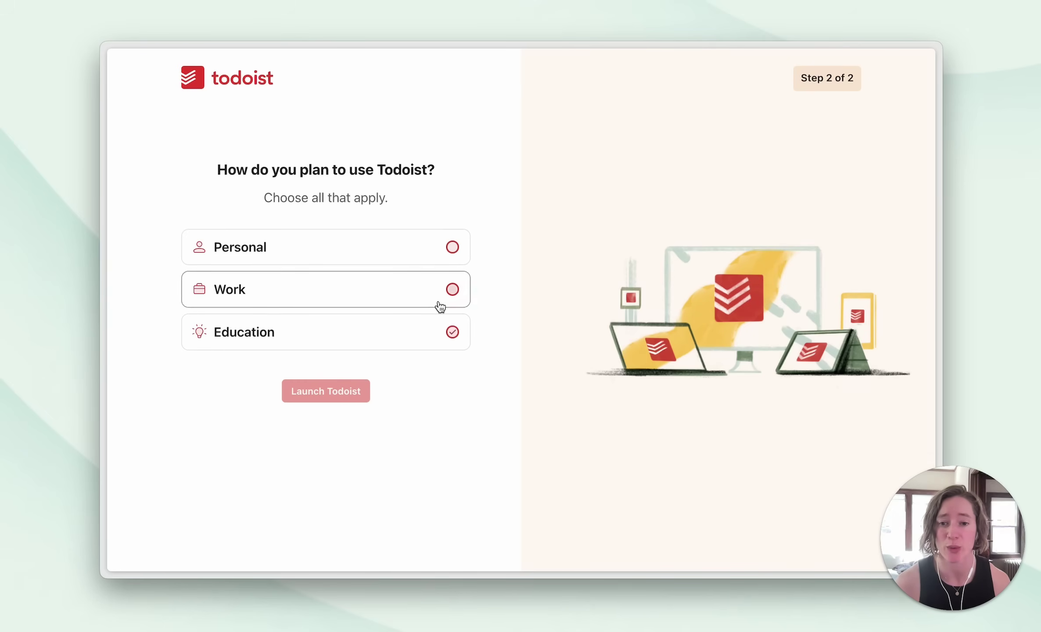
left_click(452, 247)
left_click(453, 290)
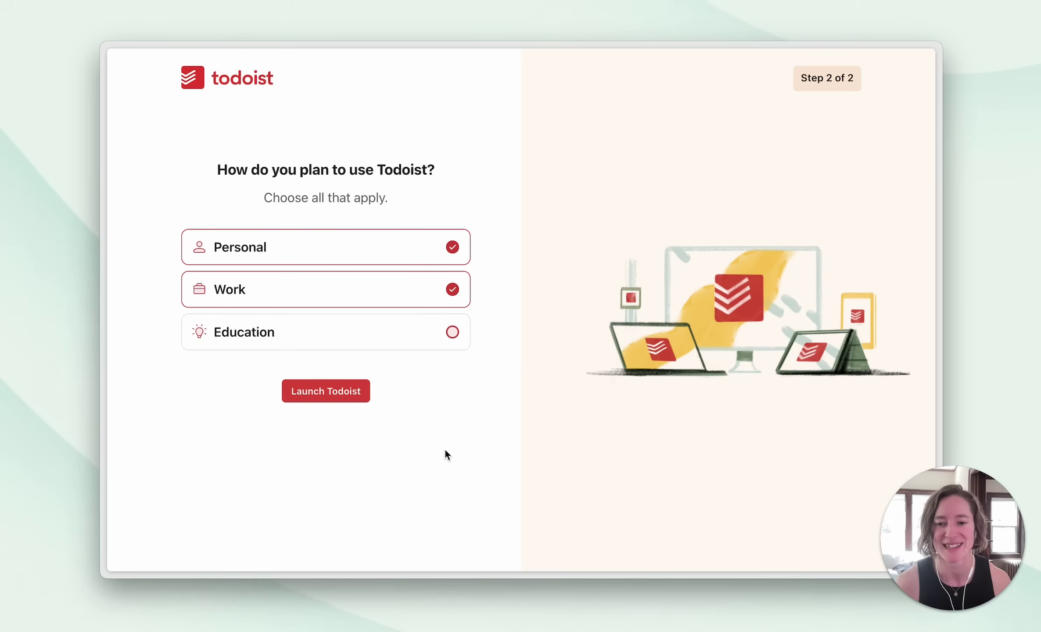
left_click(322, 392)
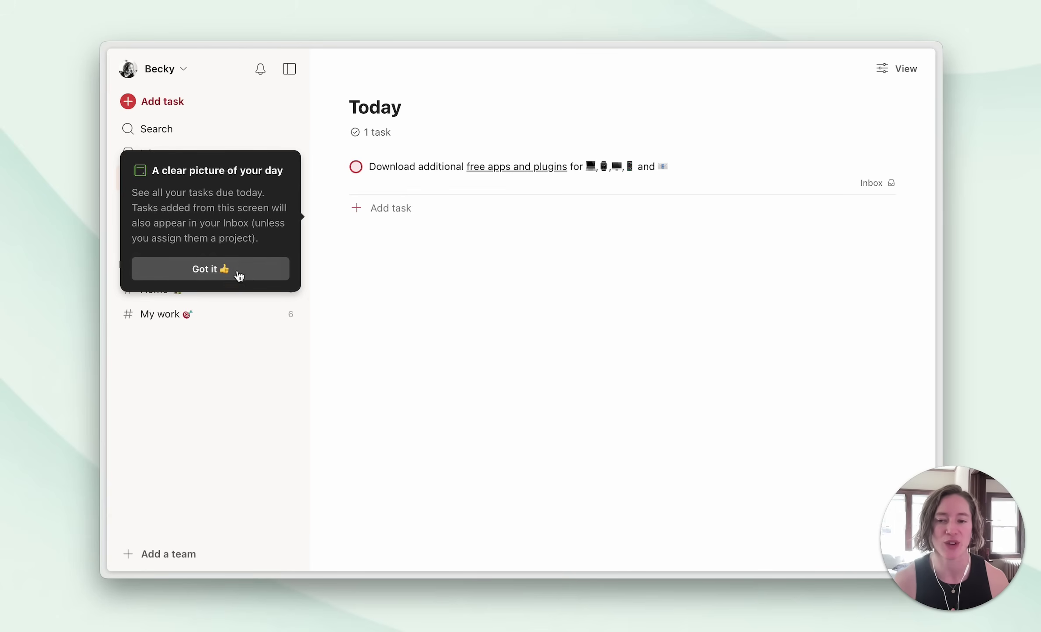
Dismiss the 'A clear picture of your day' tip on the Today view
left_click(206, 274)
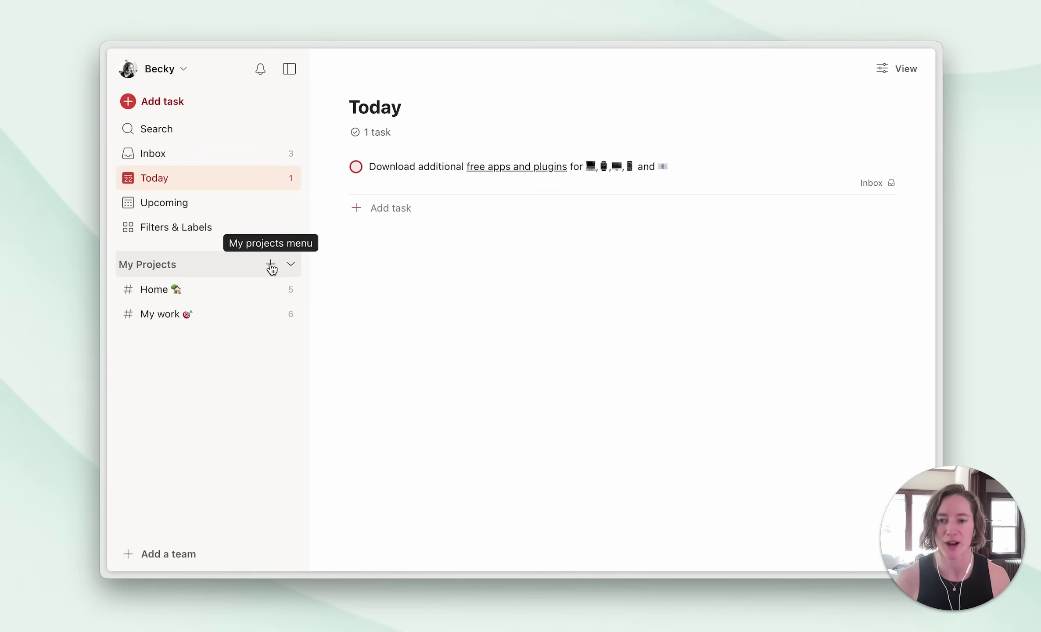
Start a new project named Life Admin
left_click(271, 266)
left_click(316, 306)
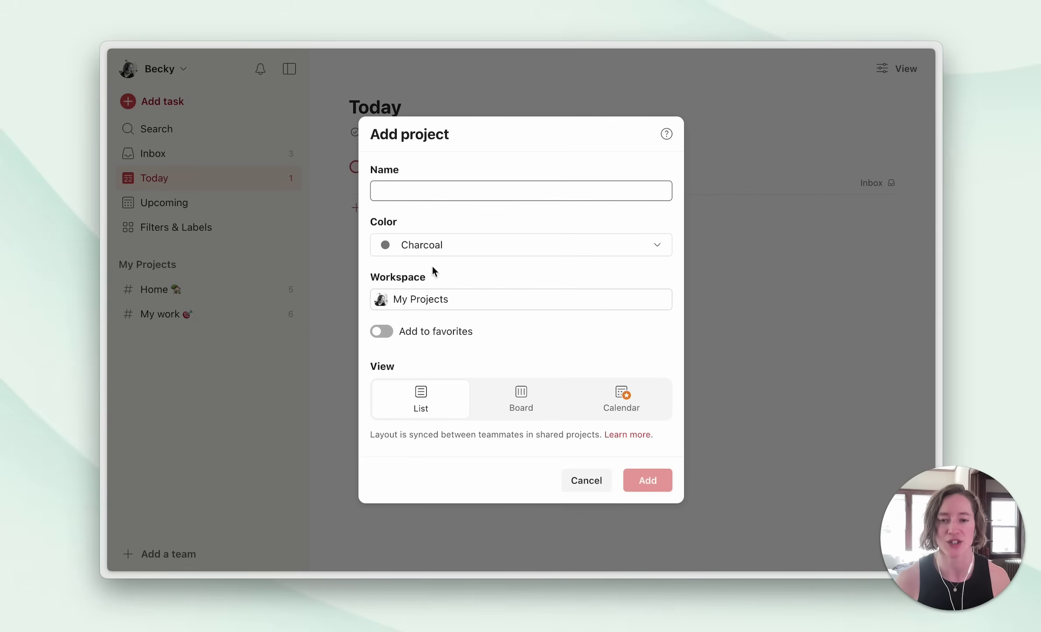
left_click(501, 158)
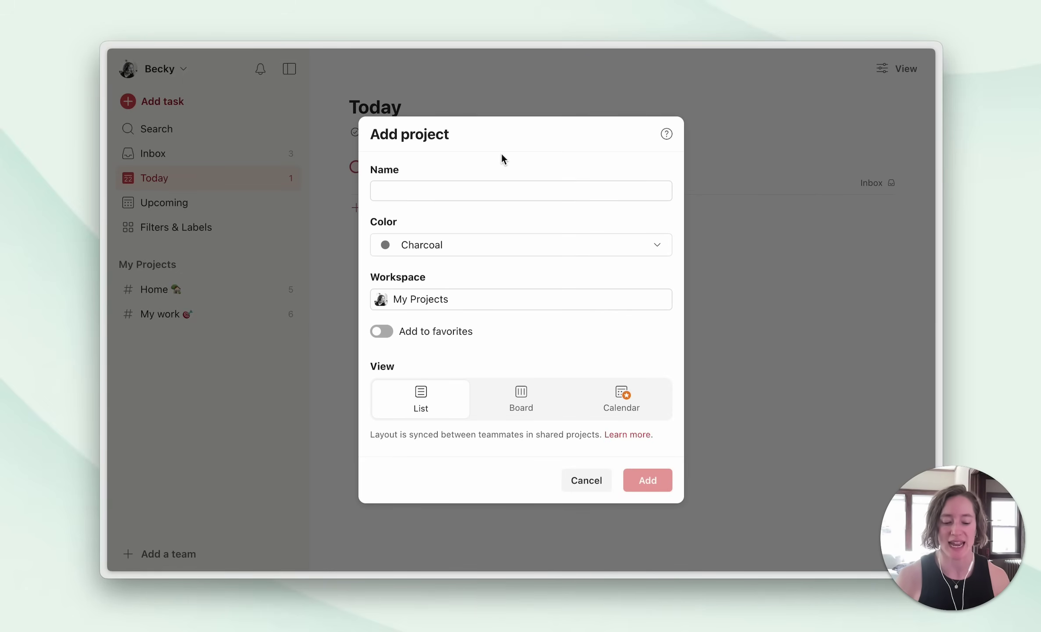
left_click(455, 184)
type("Life Admin")
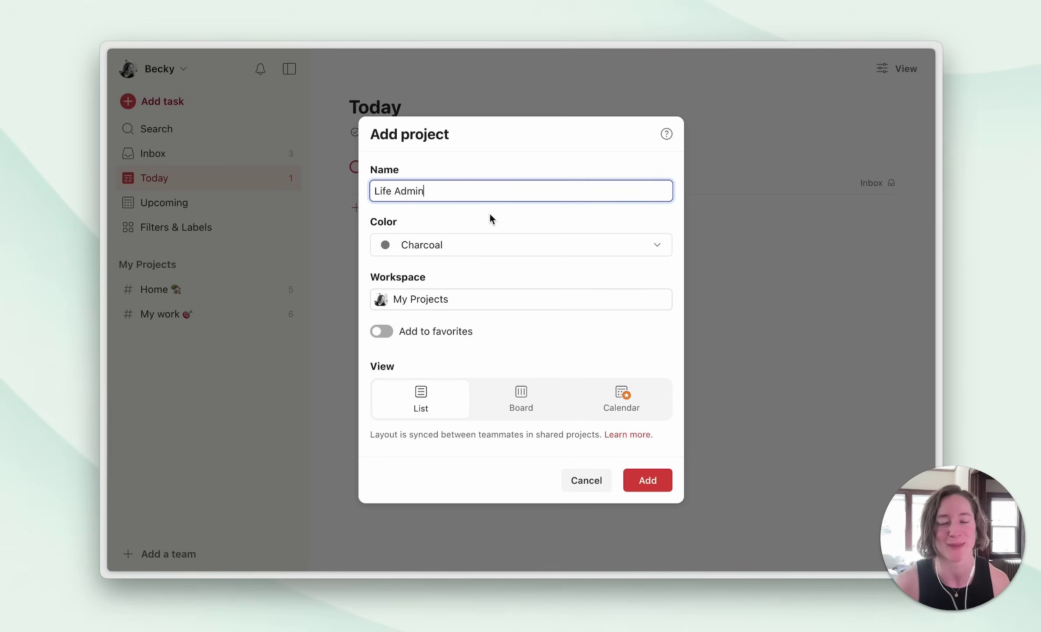
Make the project Teal, keep it in My Projects, and add it to favorites
left_click(482, 251)
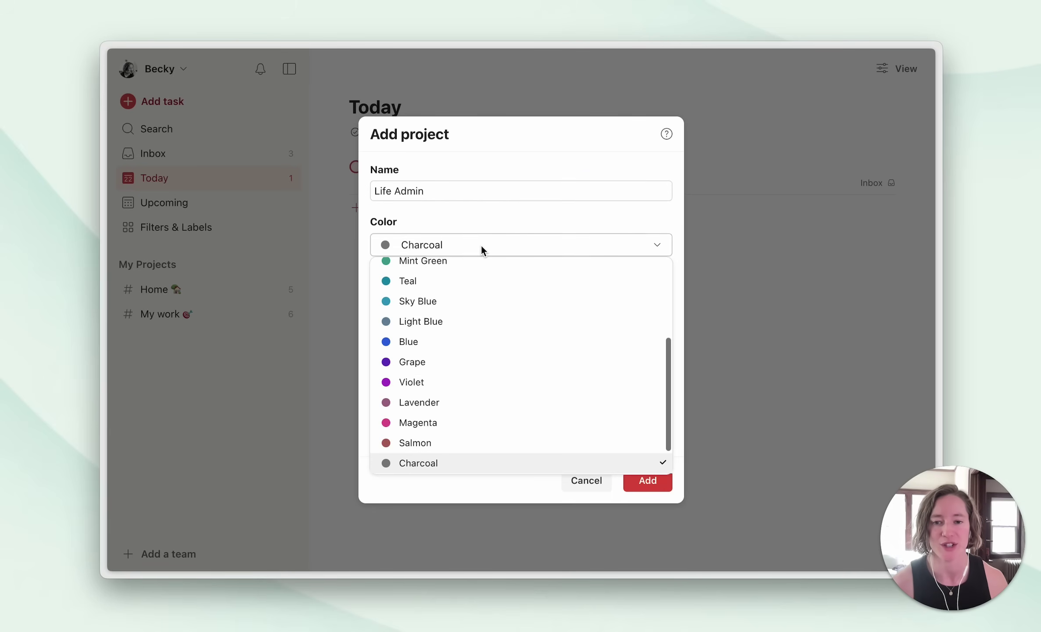
left_click(432, 283)
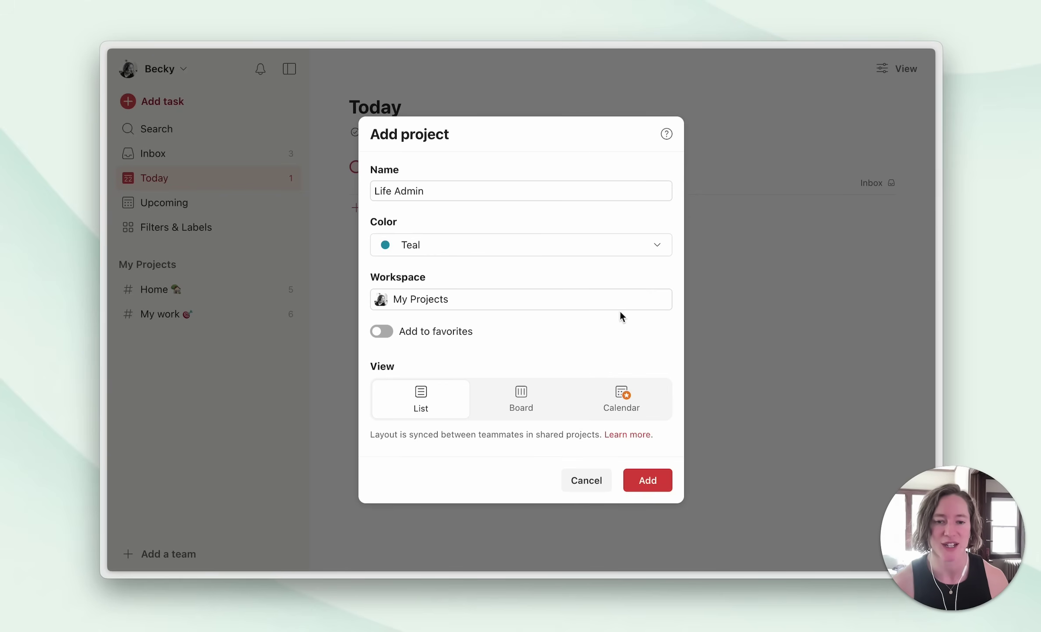
left_click(473, 308)
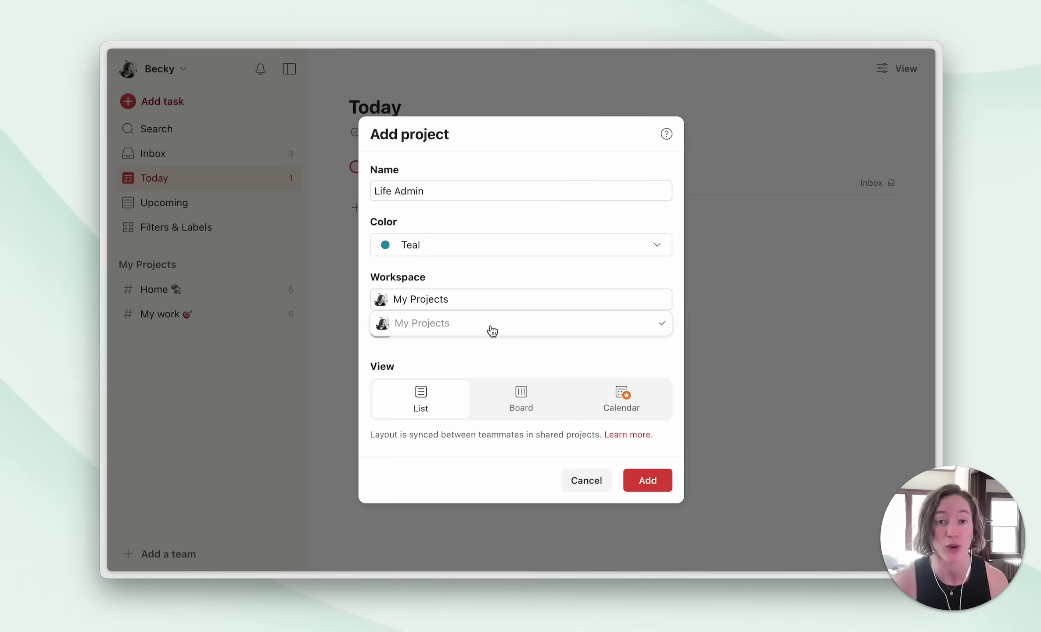
left_click(488, 278)
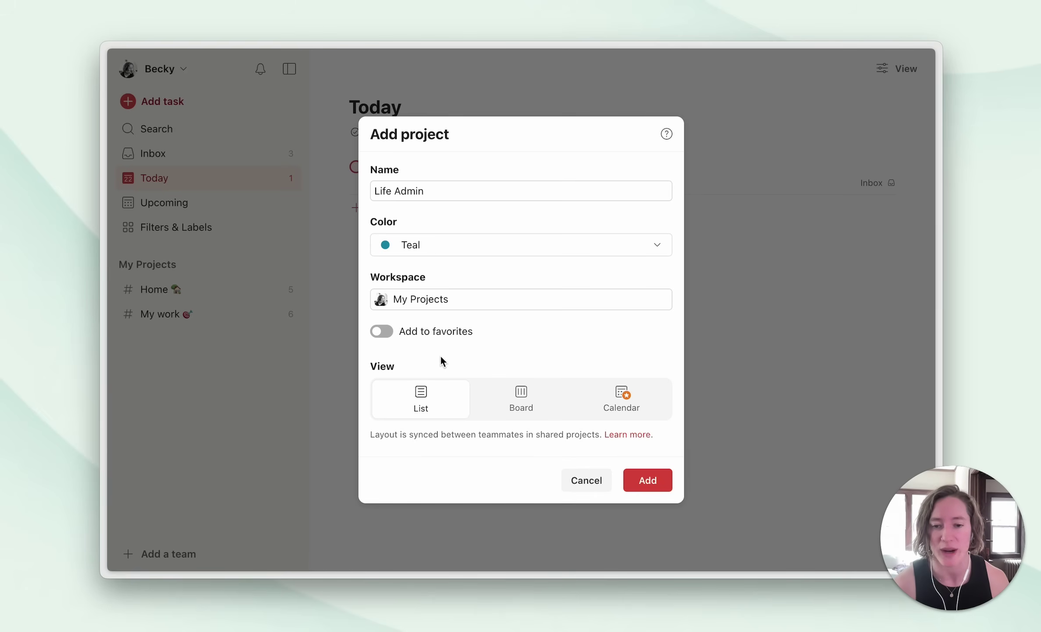
left_click(386, 333)
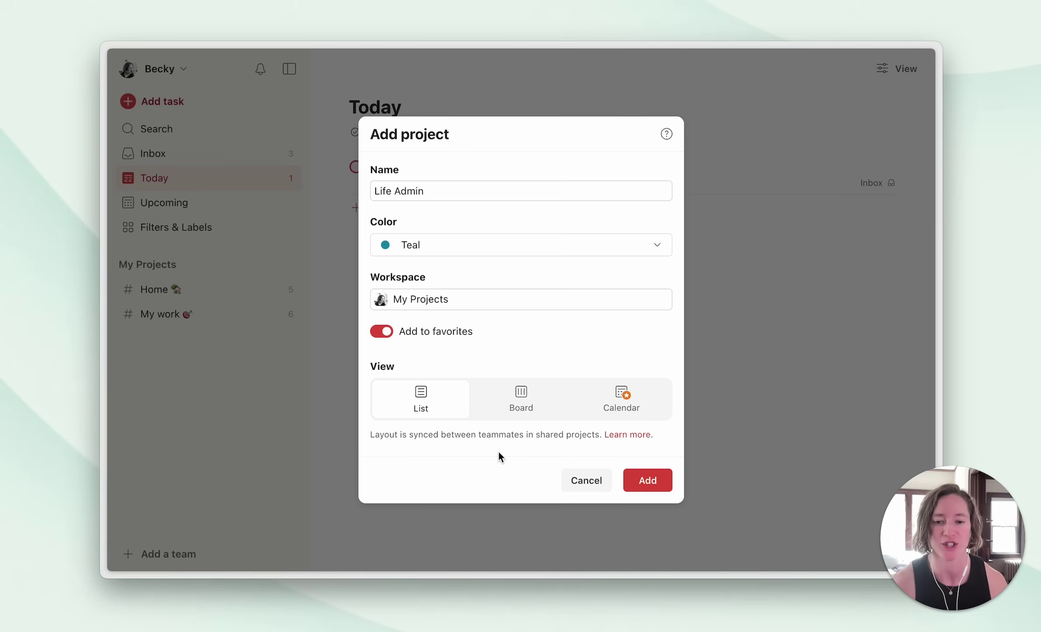
Create Life Admin, then draft the Quick Add task 'Give Wally & Grizzly their meds'
left_click(654, 484)
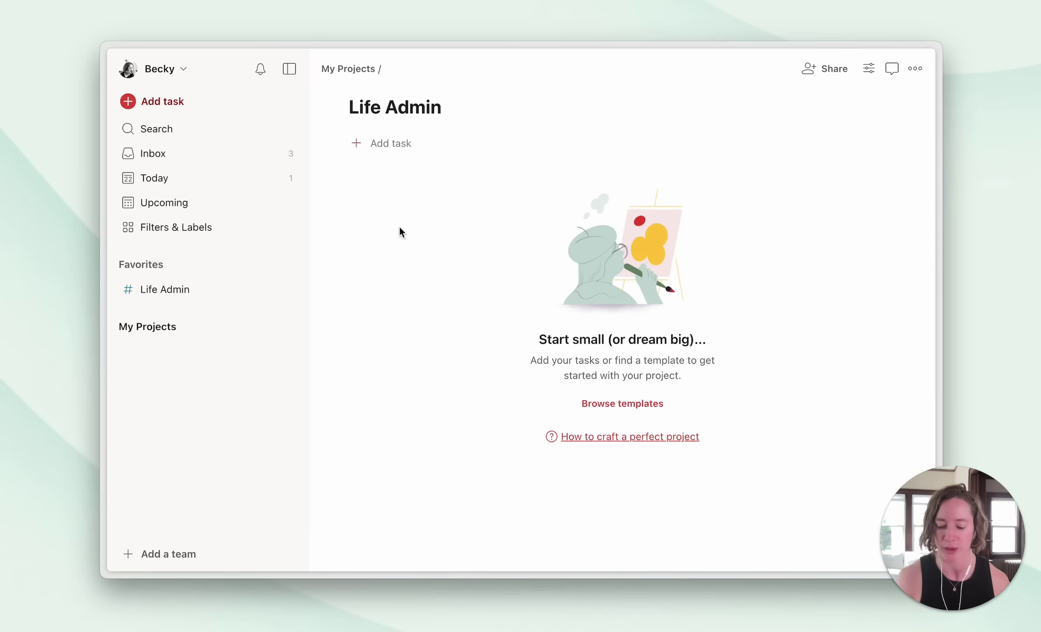
key("q")
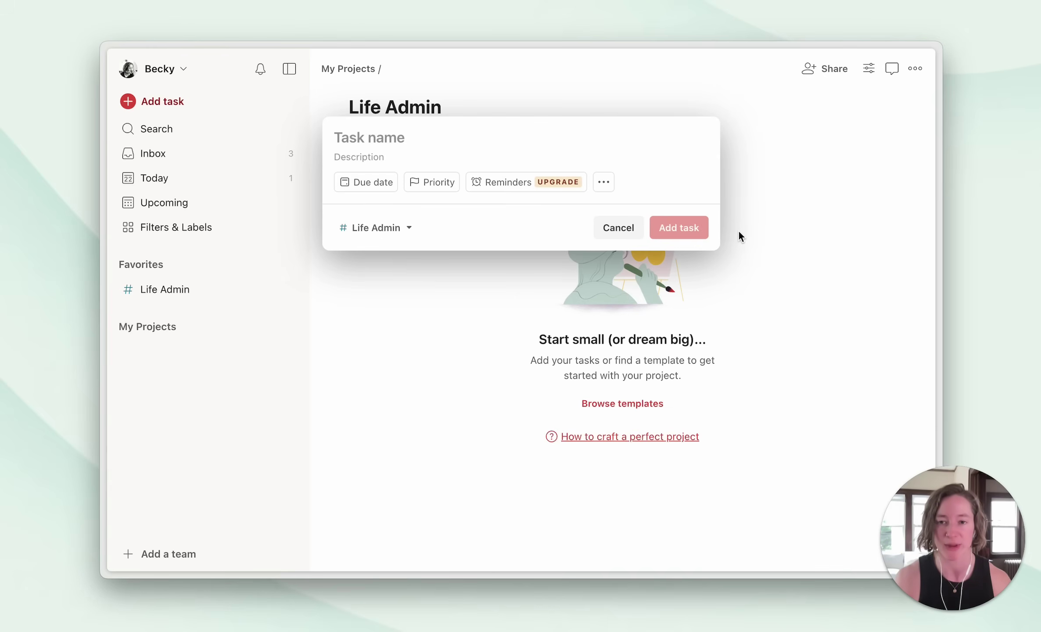
type("Give Wally & Grizzly ")
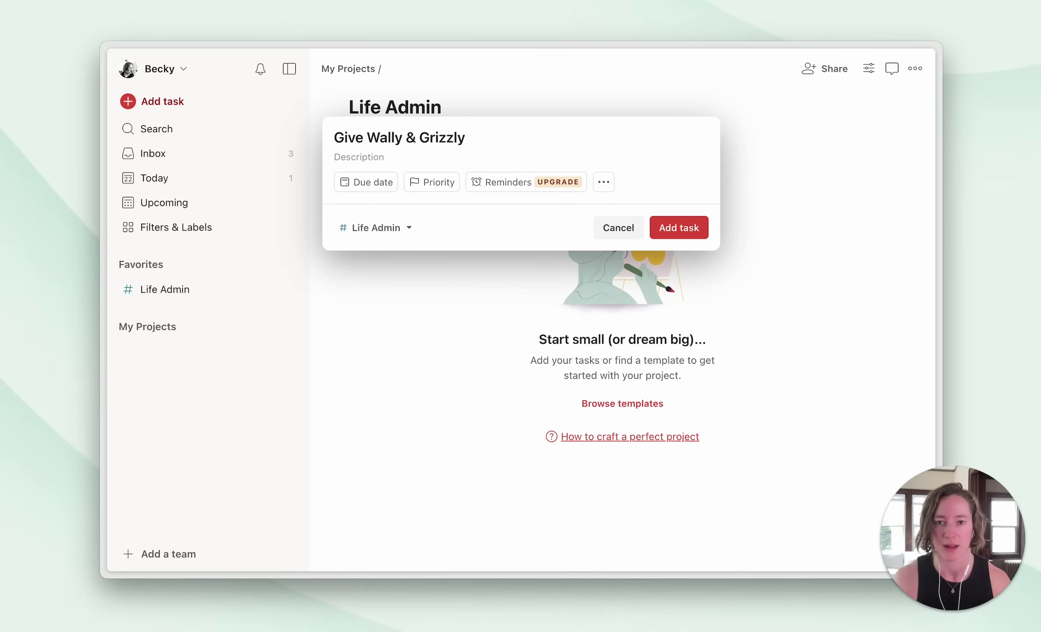
type("their meds")
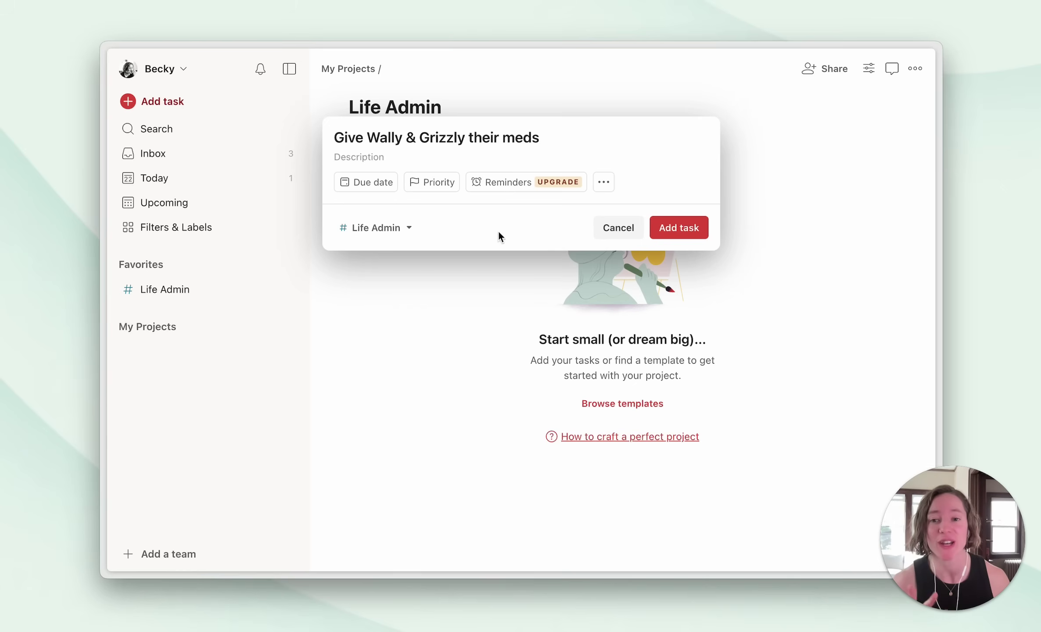
left_click(369, 183)
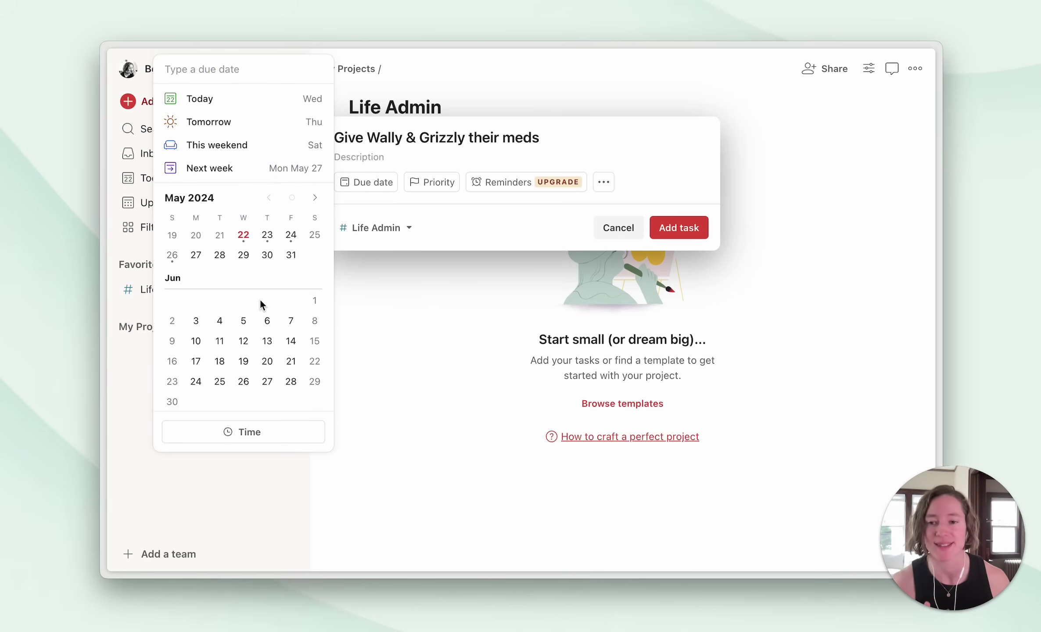
scroll(260, 298, "down", 2)
scroll(260, 301, "down", 5)
scroll(263, 325, "down", 3)
scroll(264, 341, "down", 3)
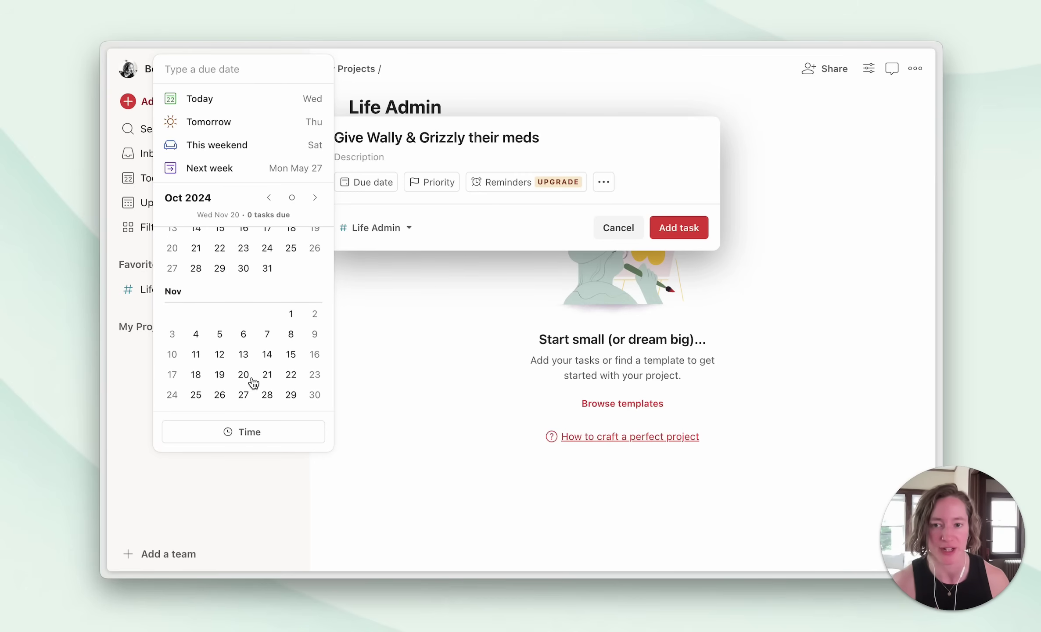
left_click(460, 240)
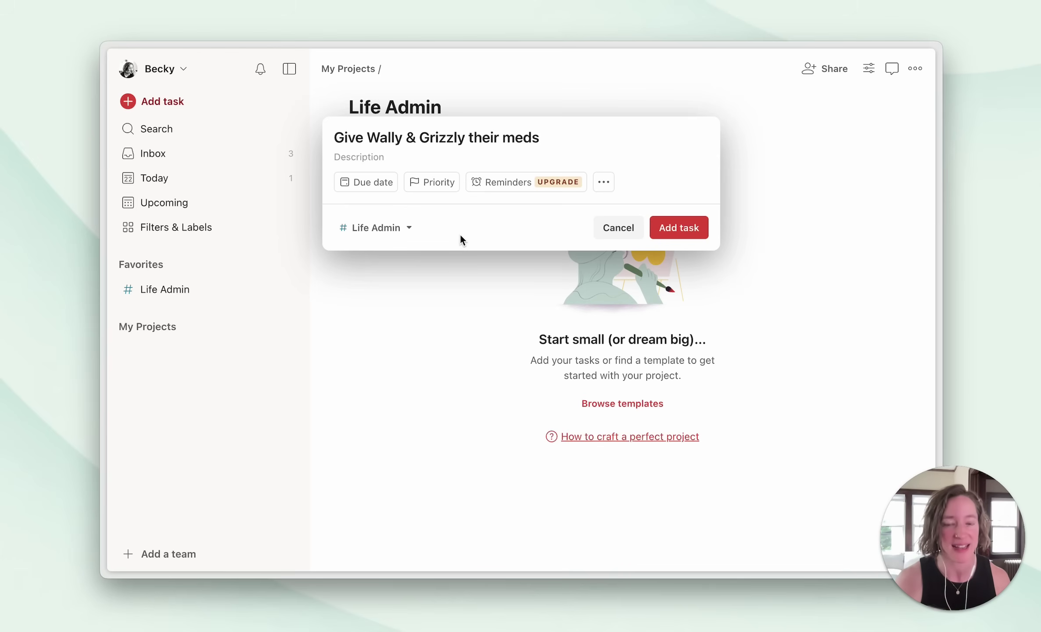
Try due-date phrases in the task title: today, wed, next wed, june 3
left_click(559, 137)
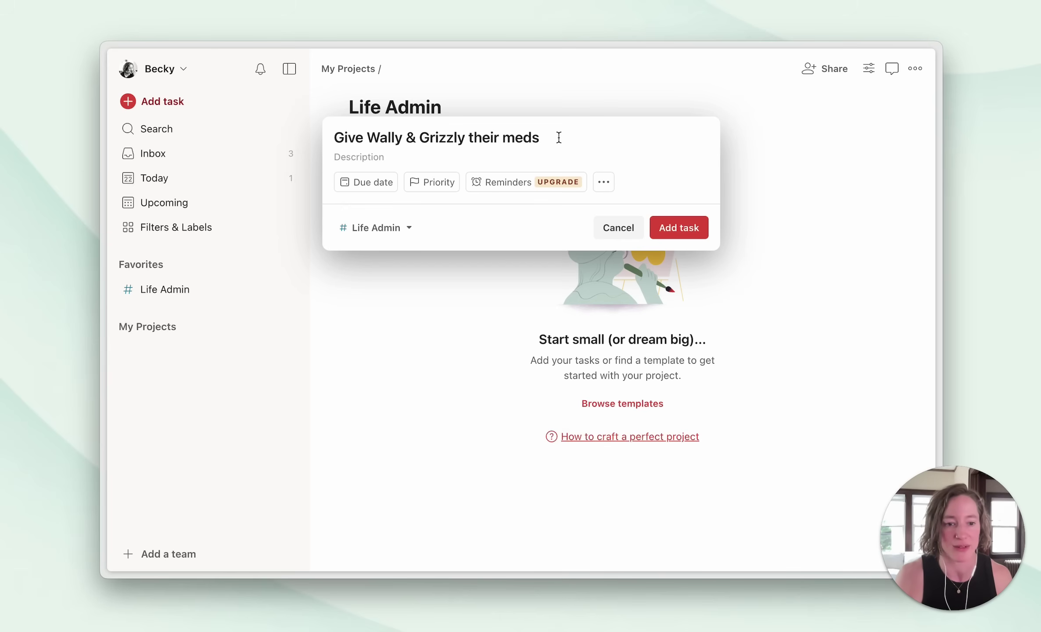
type(" today")
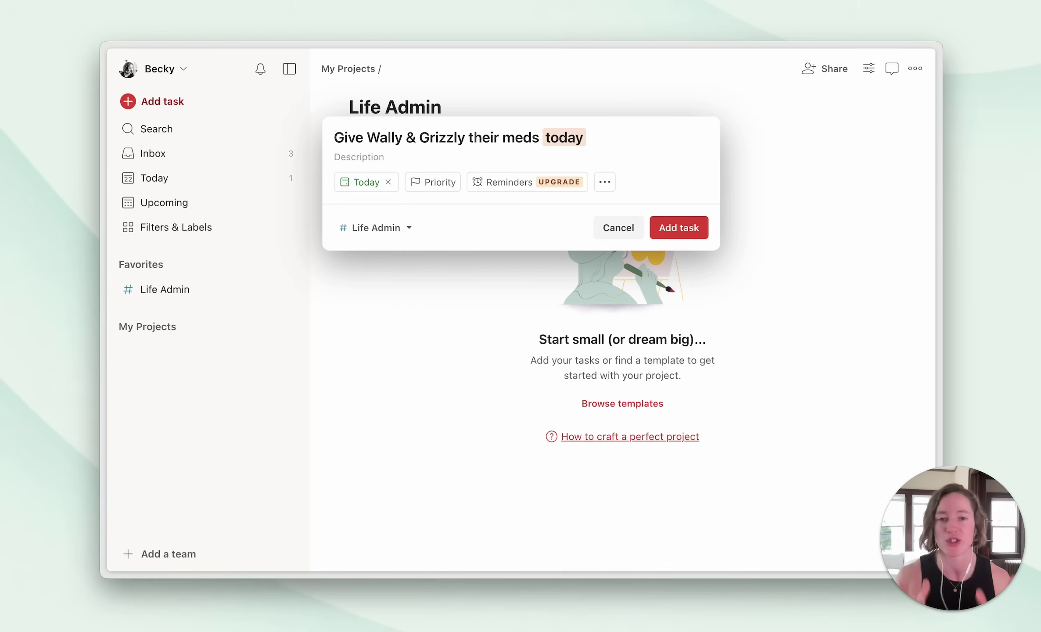
key("BackSpace")
key("BackSpace")
key("BackSpace")
key("BackSpace")
type("m")
key("BackSpace")
key("BackSpace")
key("BackSpace")
type("wed")
Try 'in 5 years', then set the due date to today and add the task
key("BackSpace")
key("BackSpace")
key("BackSpace")
type("next wed")
key("BackSpace")
key("BackSpace")
key("BackSpace")
key("BackSpace")
key("BackSpace")
key("BackSpace")
key("BackSpace")
type("june 3")
key("BackSpace")
key("BackSpace")
key("BackSpace")
key("BackSpace")
key("BackSpace")
key("BackSpace")
type("in 5 years")
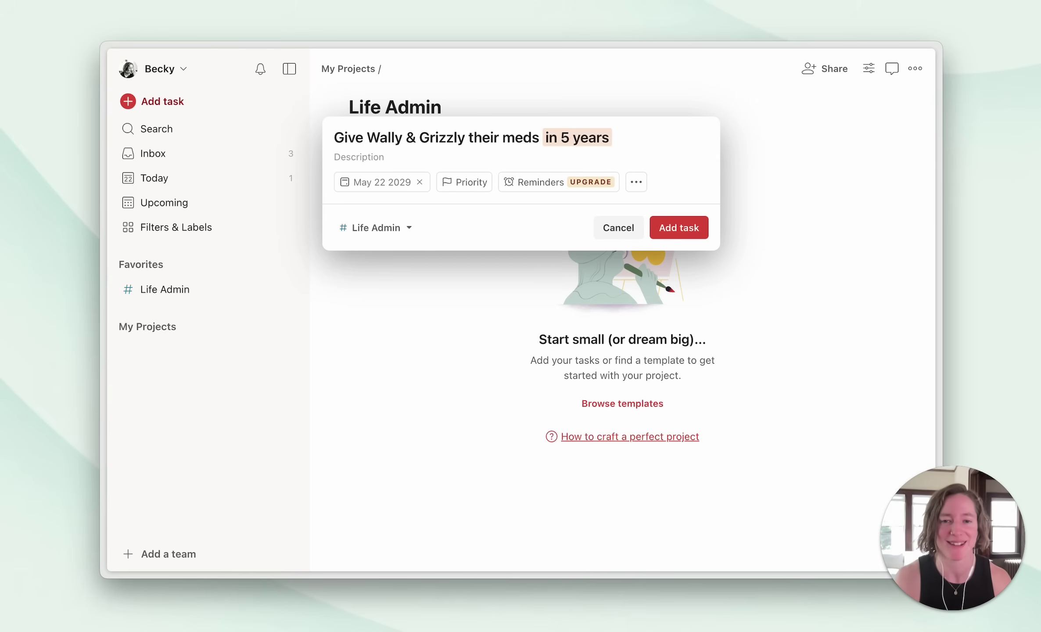
key("BackSpace")
key("BackSpace")
key("BackSpace")
key("BackSpace")
key("BackSpace")
key("BackSpace")
key("BackSpace")
key("BackSpace")
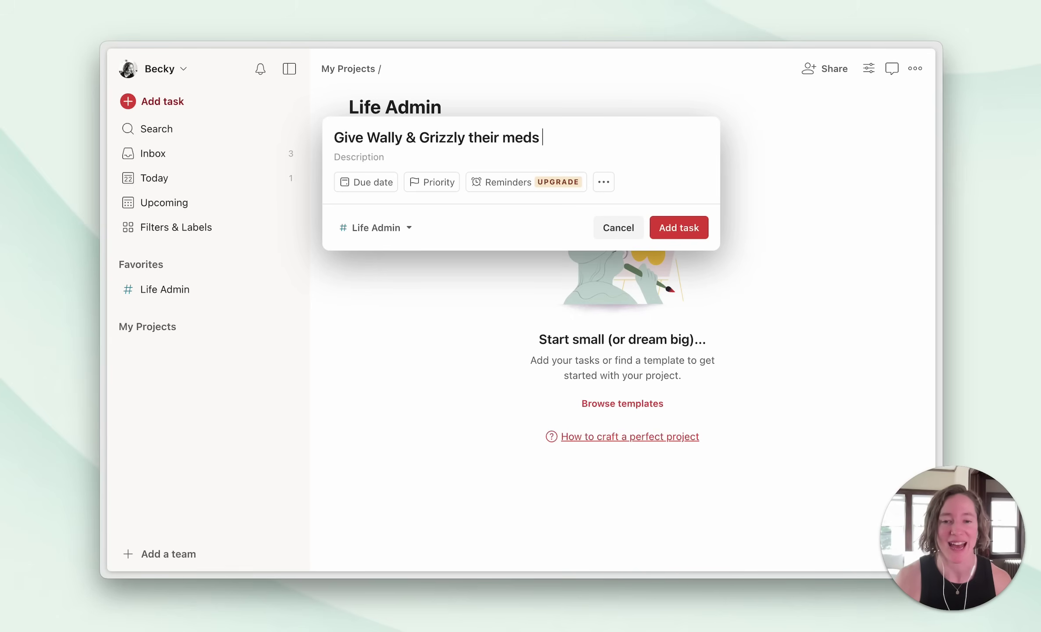
type("today")
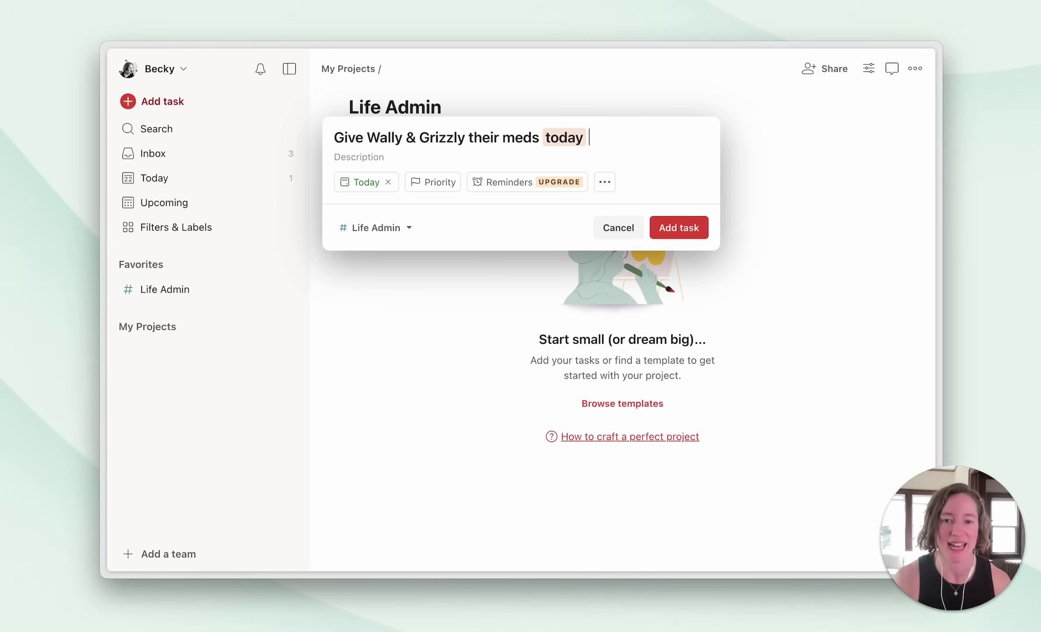
left_click(675, 229)
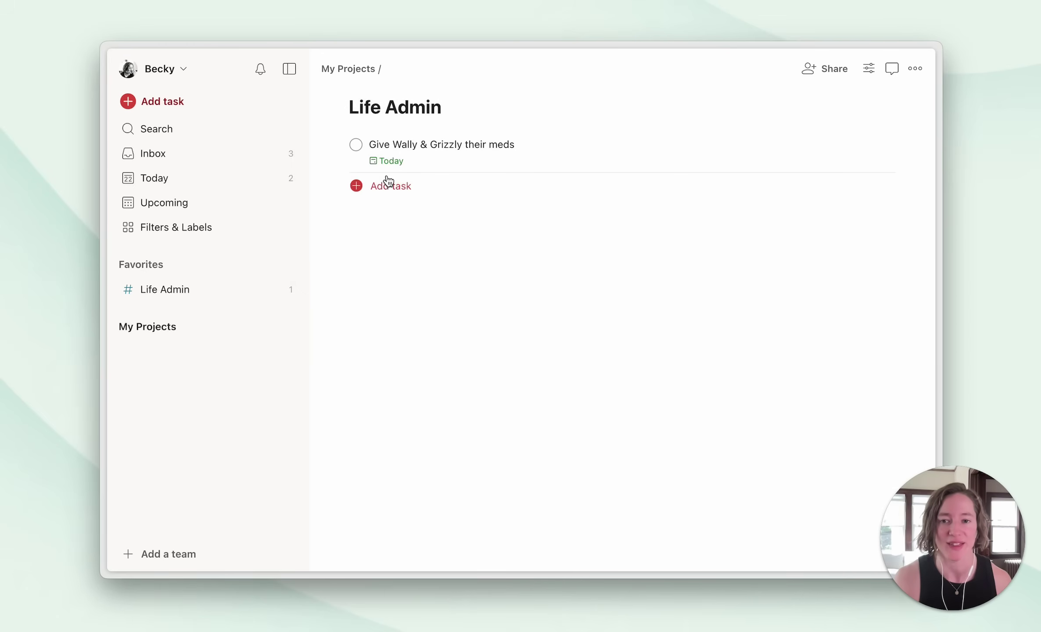
Check Today, return to Life Admin, and complete the meds task from its details
left_click(217, 185)
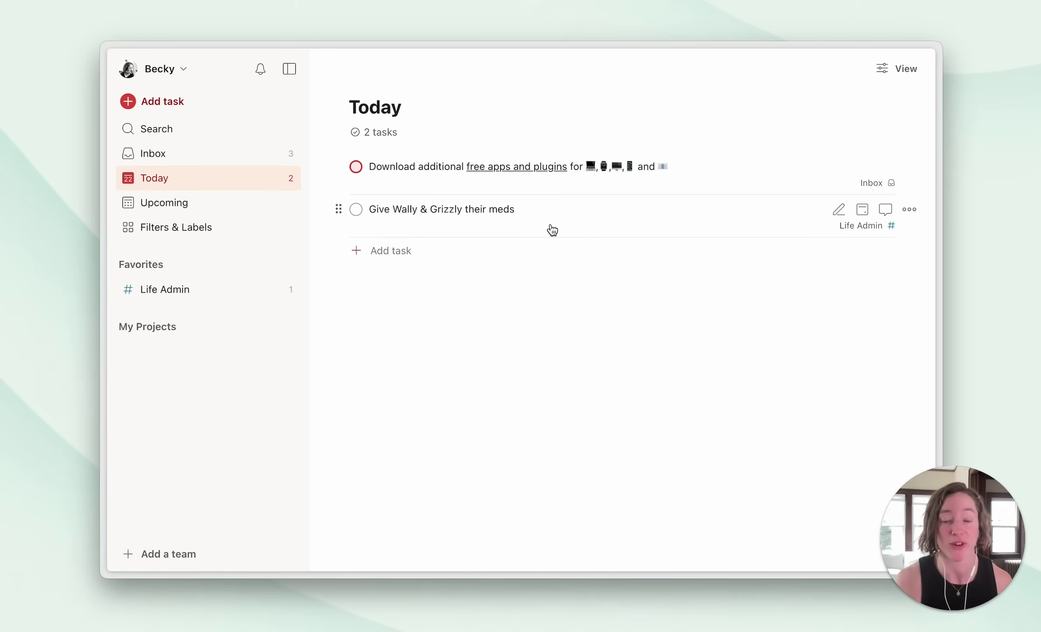
left_click(860, 225)
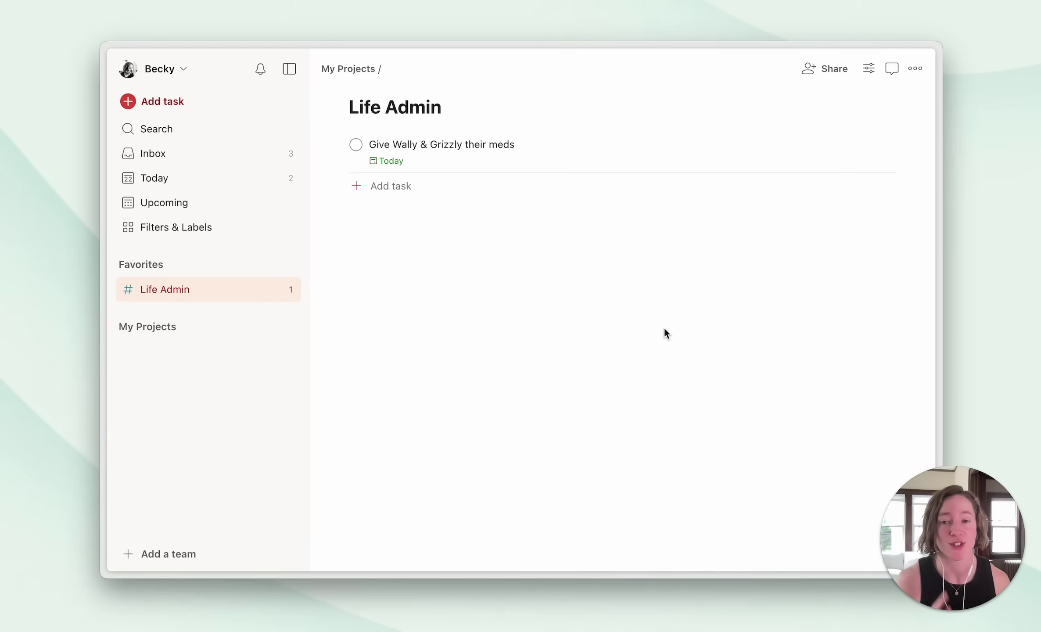
left_click(564, 155)
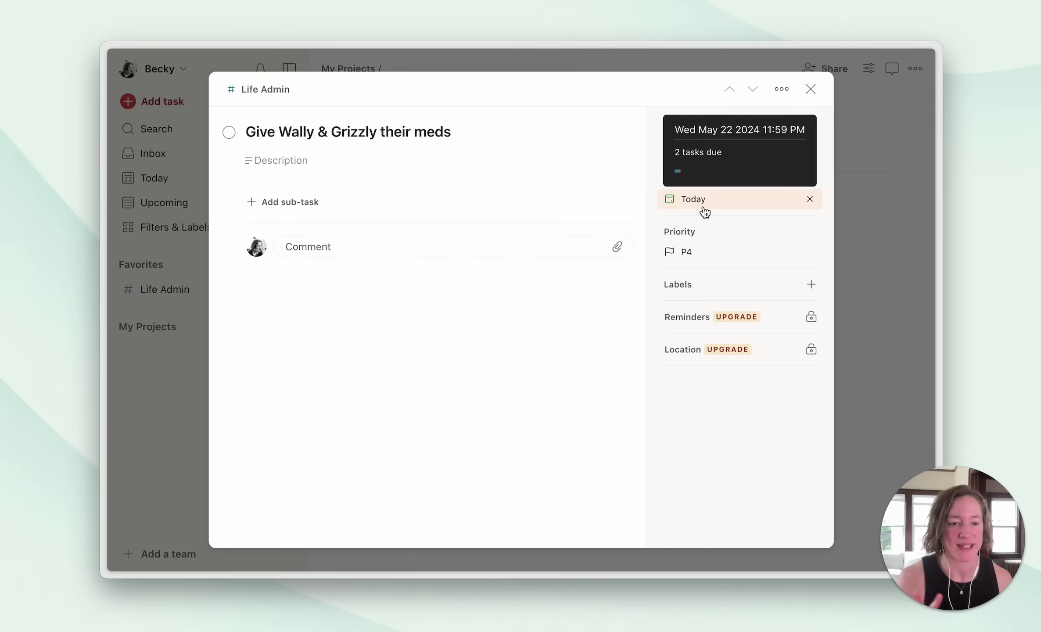
left_click(228, 133)
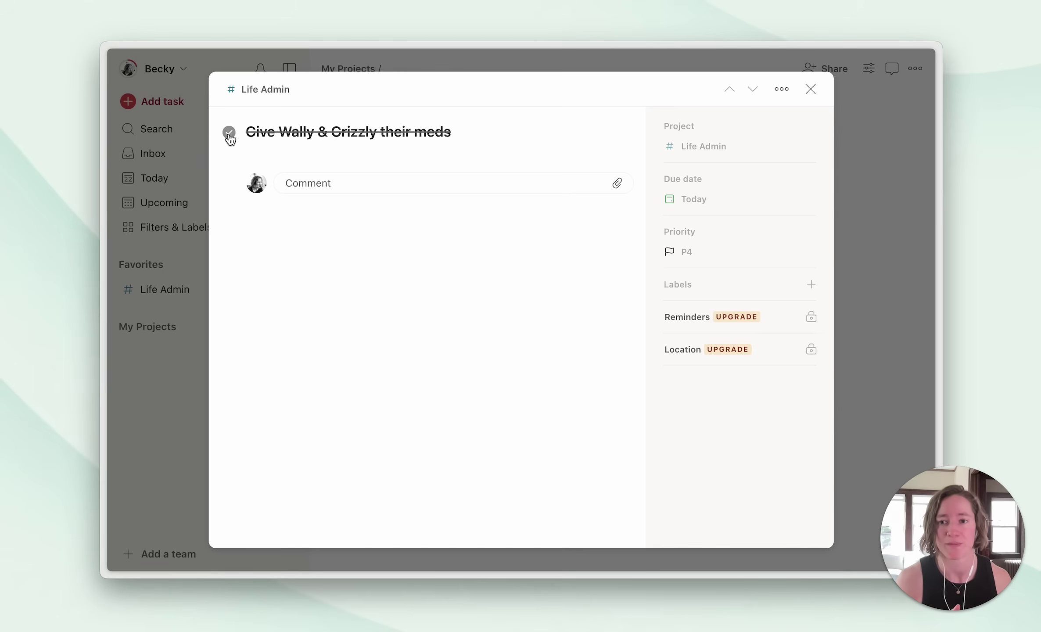
Uncomplete the meds task and try recurrences monthly, weekly and every two weeks
left_click(229, 133)
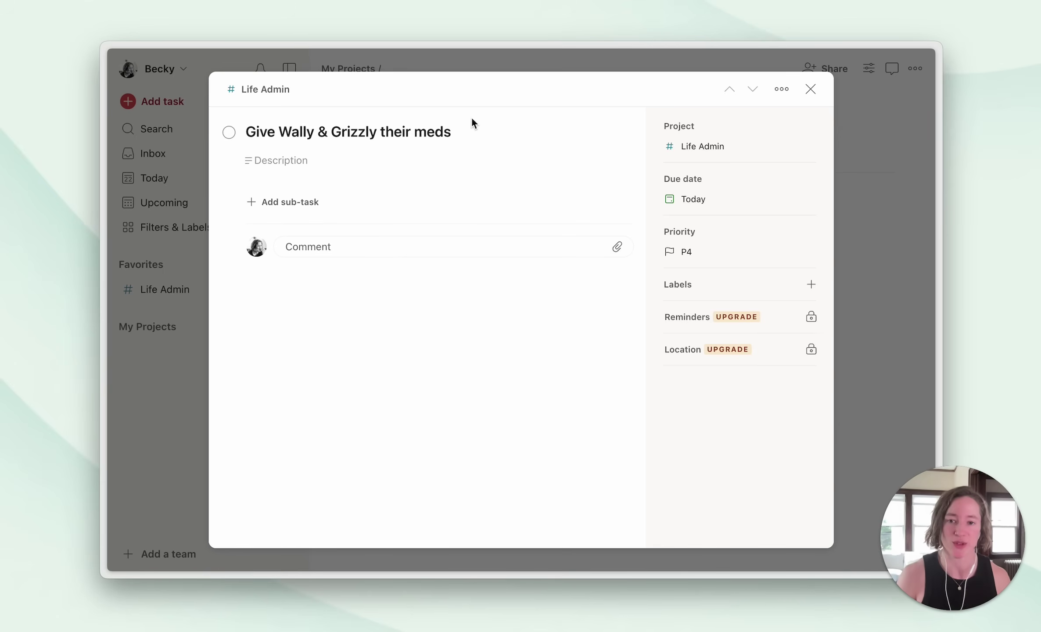
left_click(487, 131)
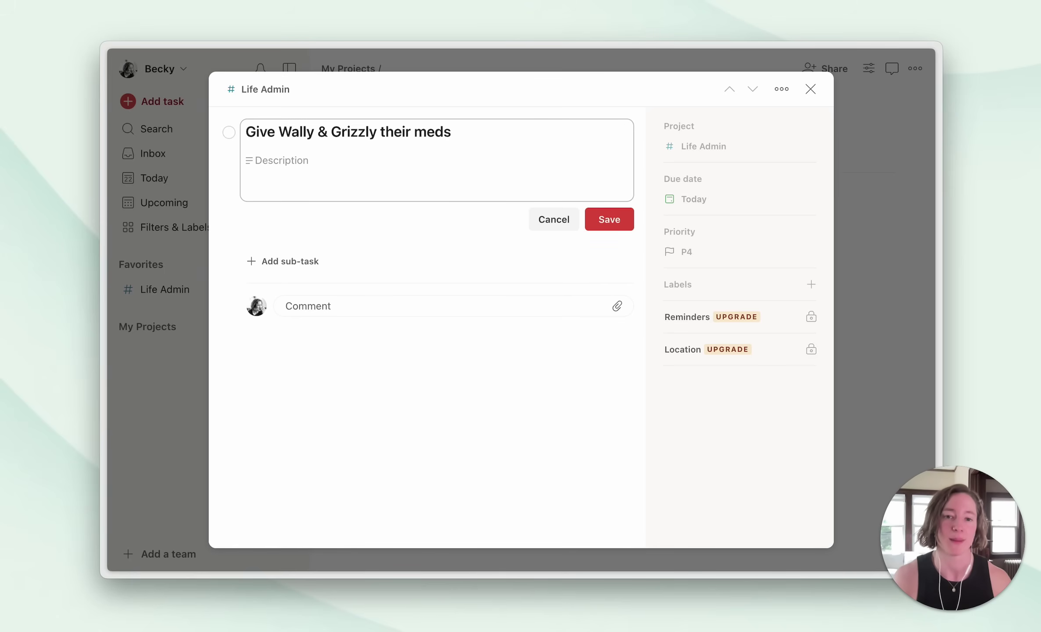
type("monthly")
key("BackSpace")
key("BackSpace")
key("BackSpace")
key("BackSpace")
key("BackSpace")
Try 'every jan 1', then save the task repeating monthly
key("BackSpace")
type("weekly")
key("BackSpace")
key("BackSpace")
key("BackSpace")
key("BackSpace")
key("BackSpace")
type("every two weeks")
key("BackSpace")
key("BackSpace")
key("BackSpace")
key("BackSpace")
key("BackSpace")
key("BackSpace")
key("BackSpace")
key("BackSpace")
key("BackSpace")
key("BackSpace")
type("ev")
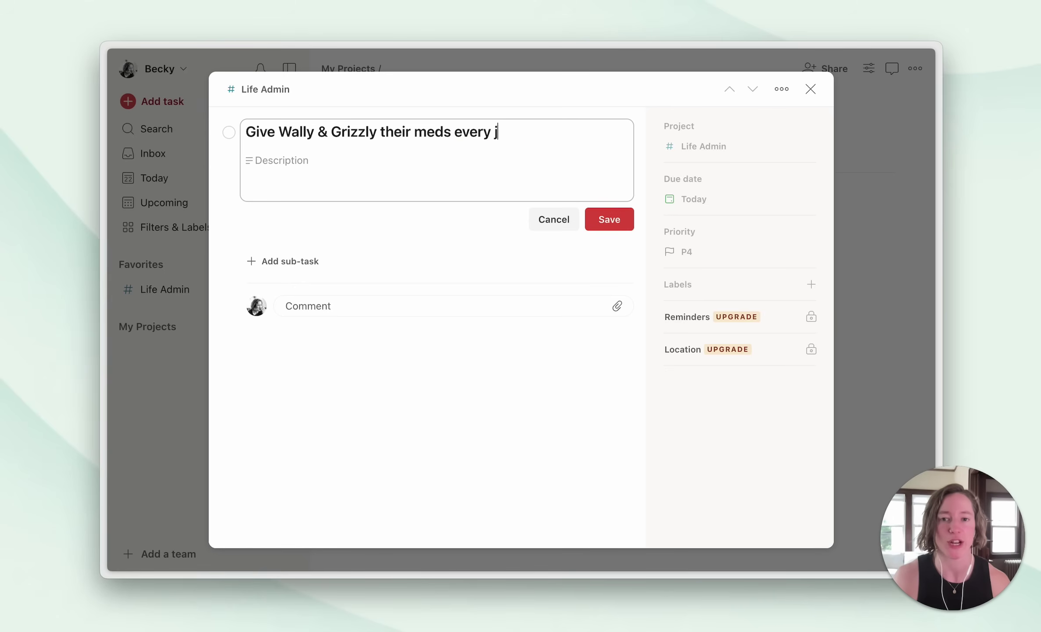
type("n 1")
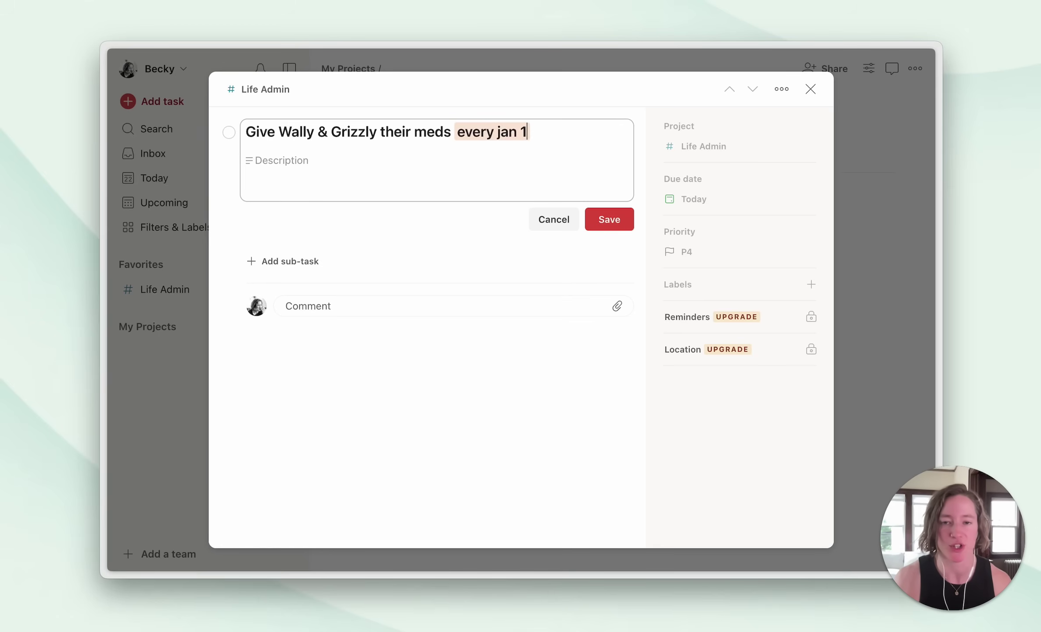
key("BackSpace")
key("BackSpace")
key("BackSpace")
key("BackSpace")
key("BackSpace")
key("BackSpace")
key("BackSpace")
key("BackSpace")
type("monthly")
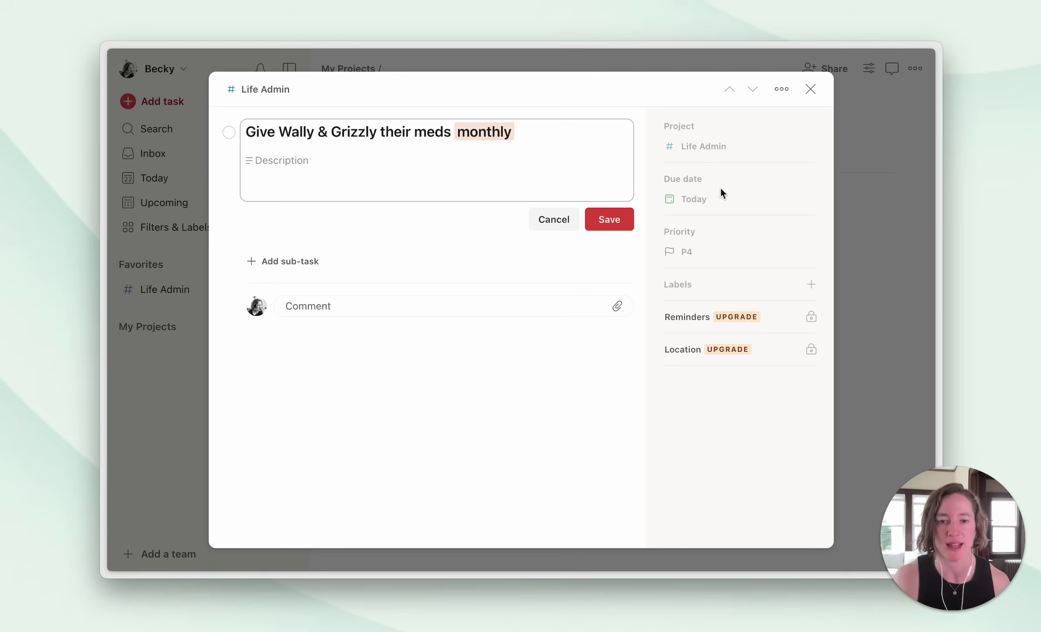
left_click(623, 219)
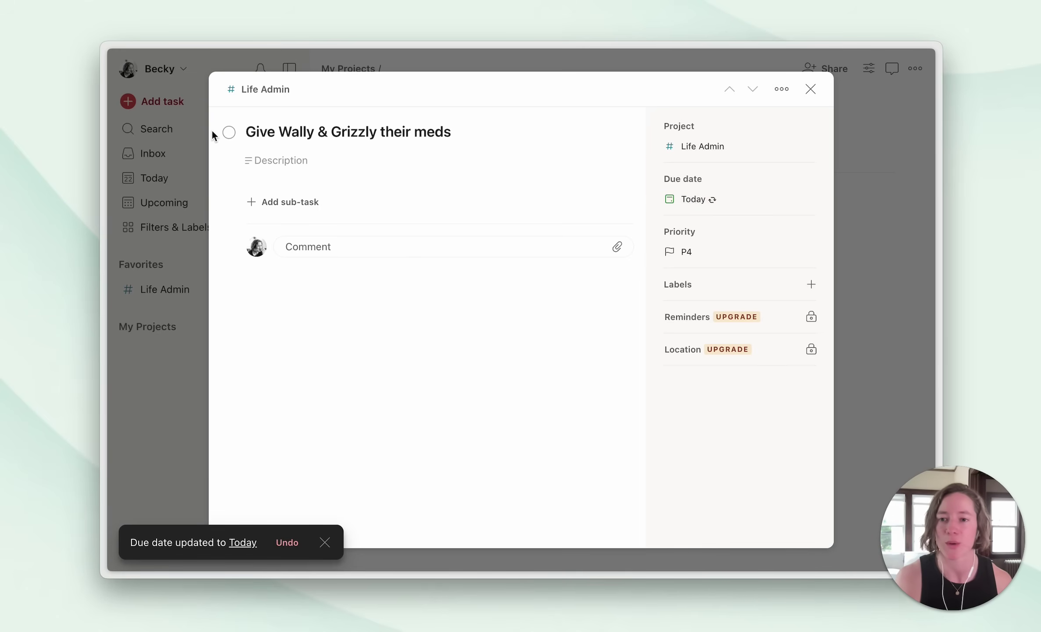
Complete this occurrence so the meds task rolls to Jun 22, then close its details
left_click(228, 132)
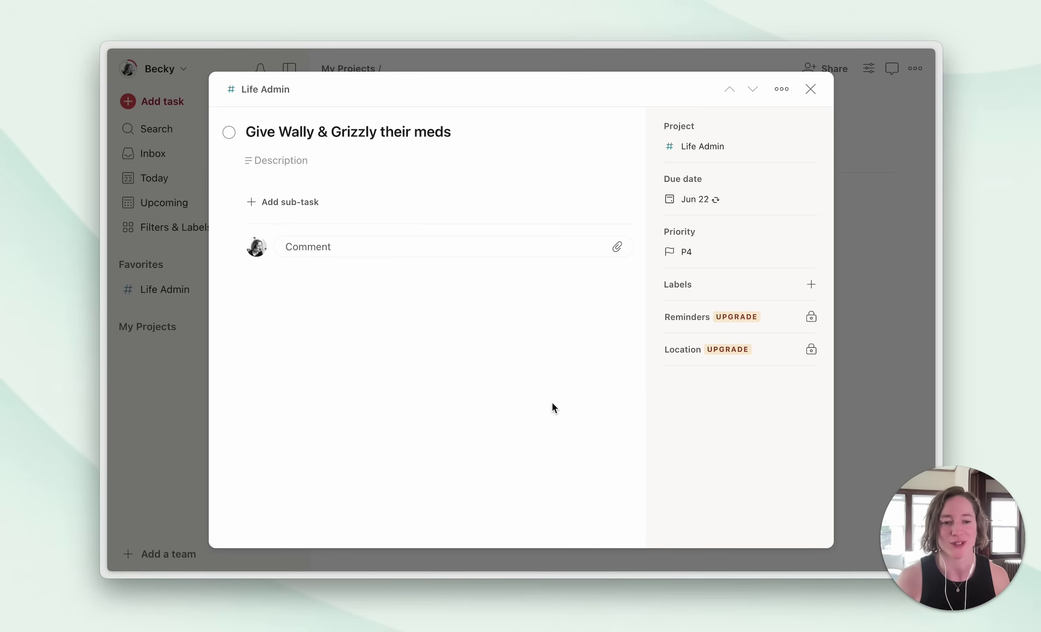
key("Escape")
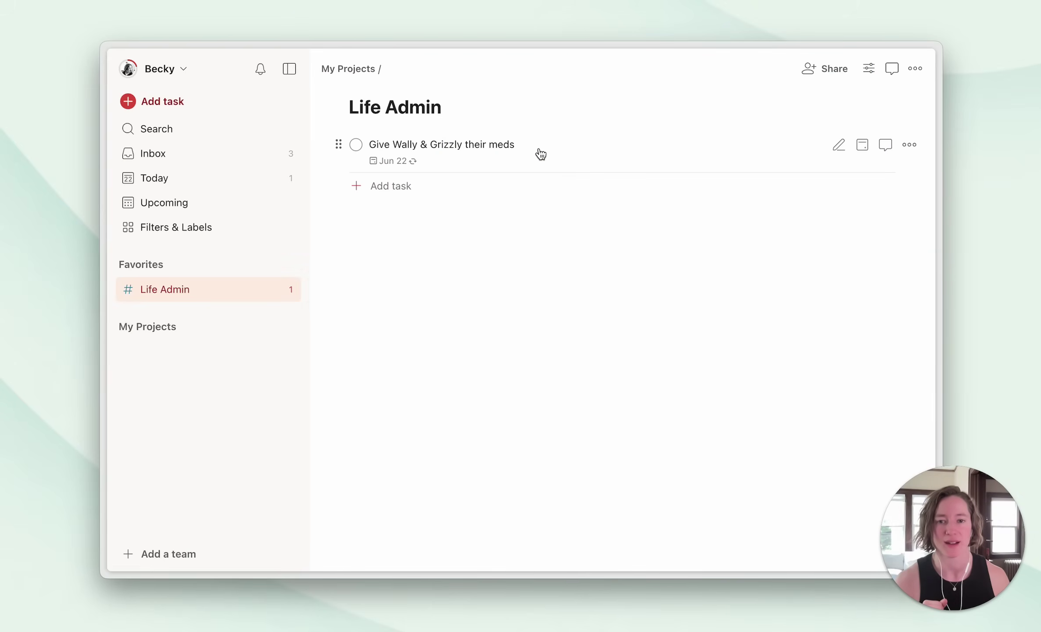
Add a 'File my taxes' task to Life Admin with no due date
left_click(539, 148)
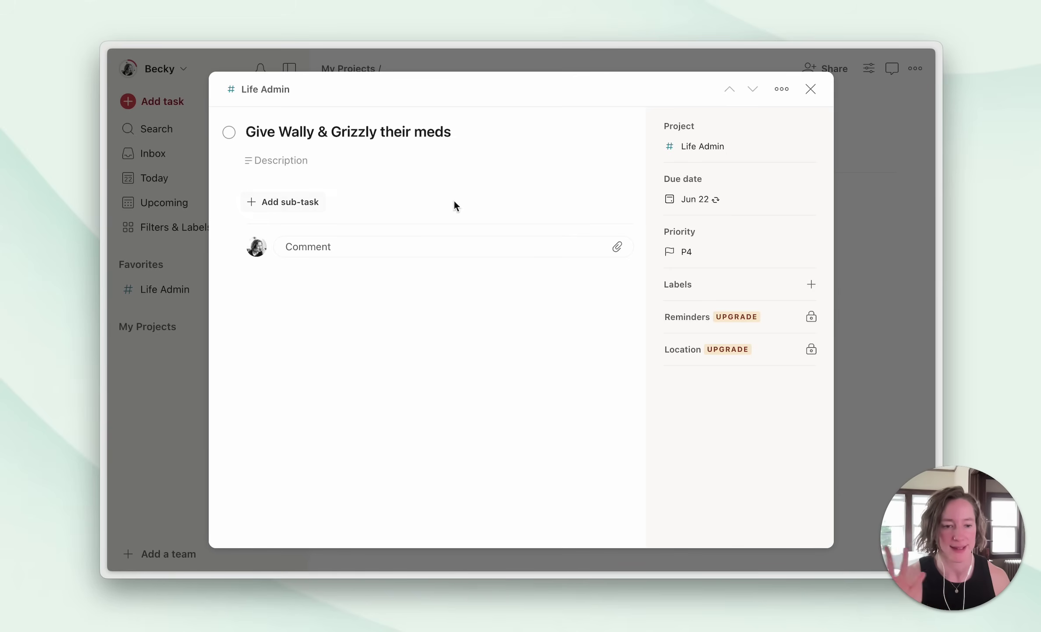
left_click(810, 90)
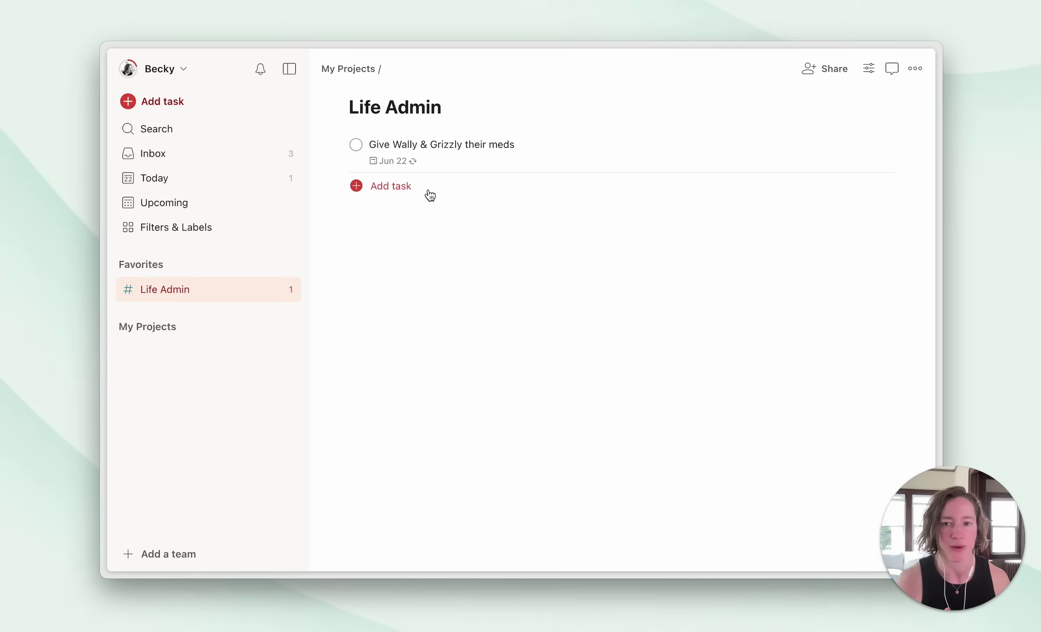
left_click(393, 191)
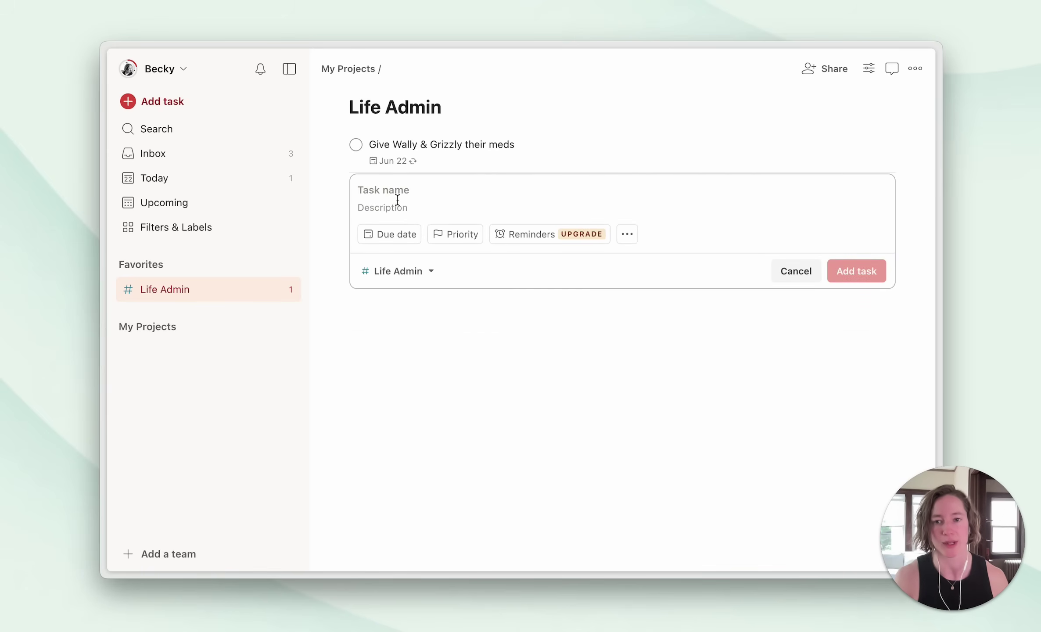
type("File my taxes")
left_click(847, 281)
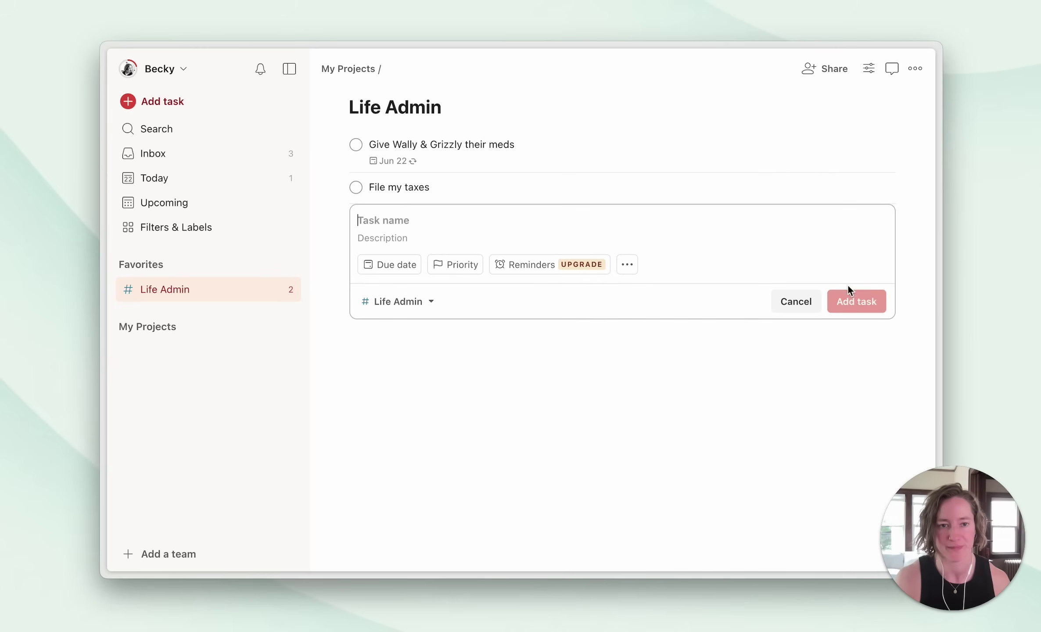
left_click(795, 302)
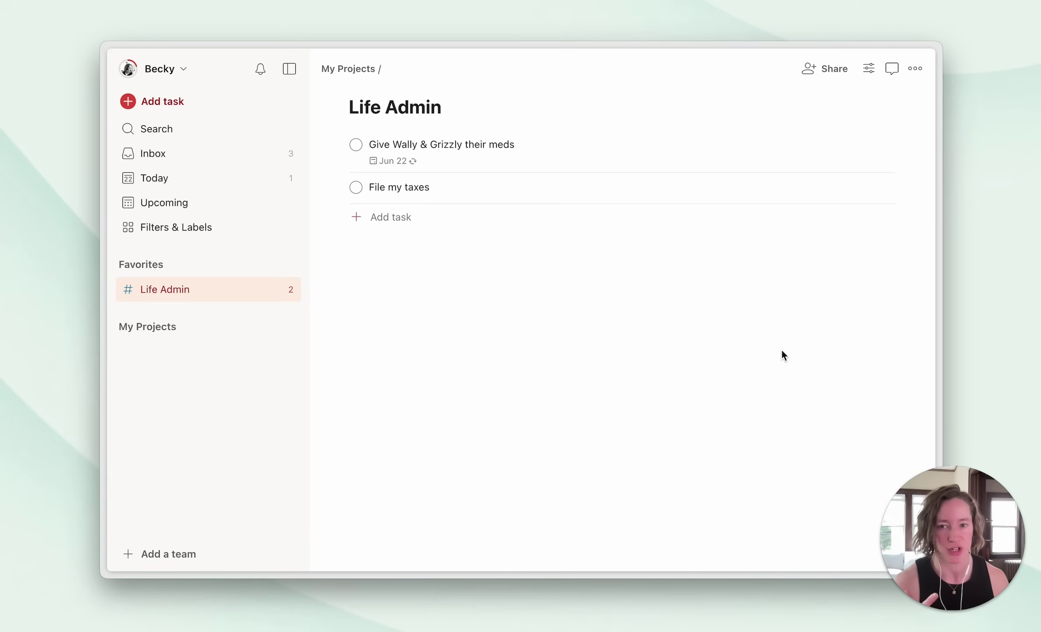
Open File my taxes and add sub-tasks W2s, 1099s, Mortgage interest statement, Rental income/expenses
left_click(490, 195)
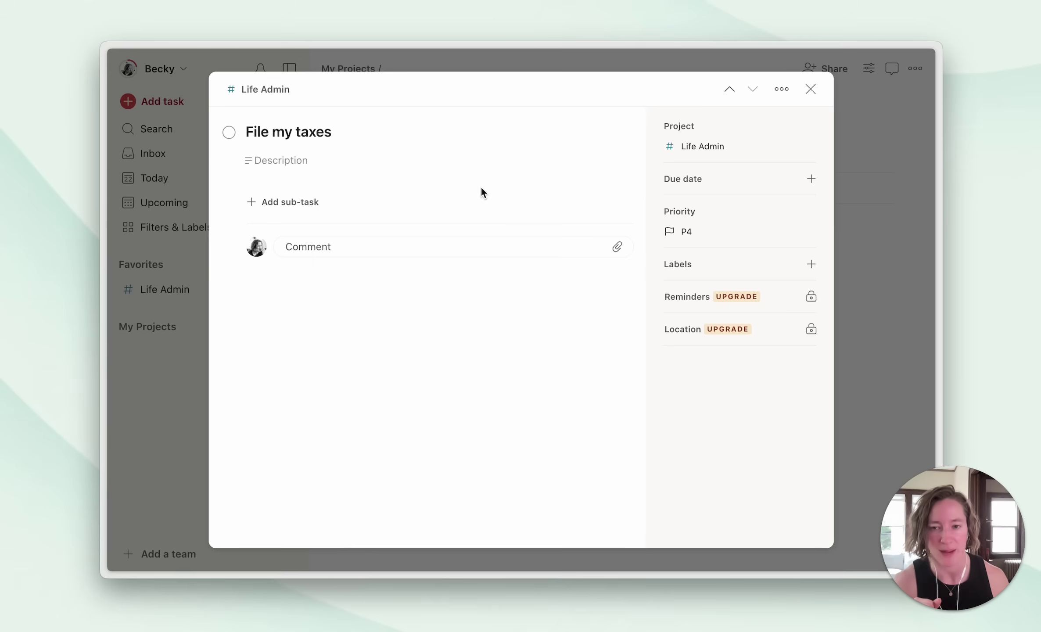
left_click(282, 209)
type("W")
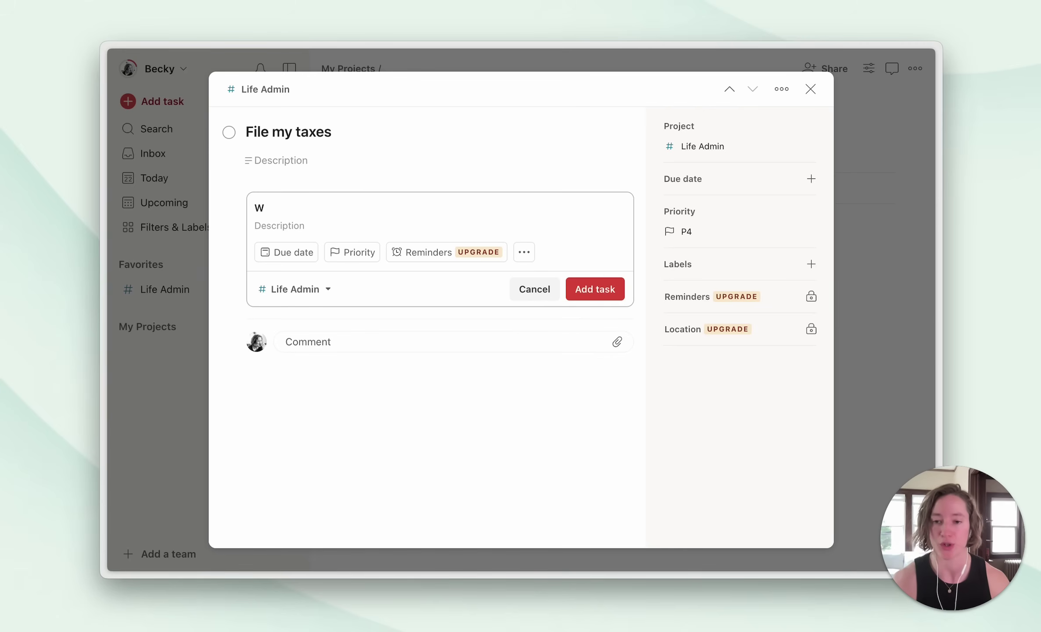
type("2s")
key("Return")
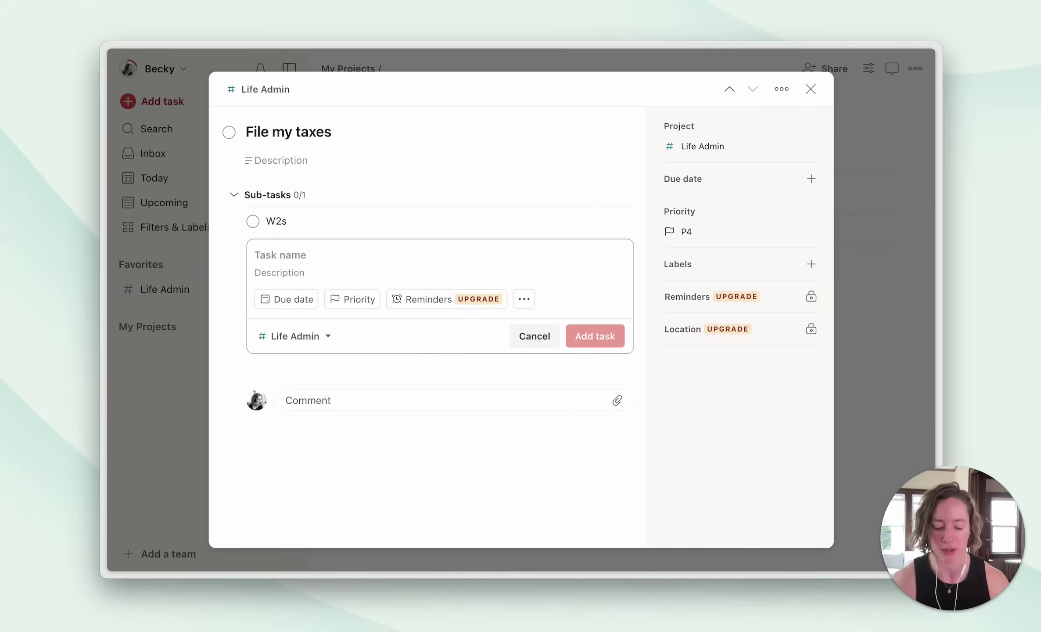
type("1099s")
key("Return")
type("Mortgage interest statement")
key("Return")
type("Rental income/expenses")
key("Return")
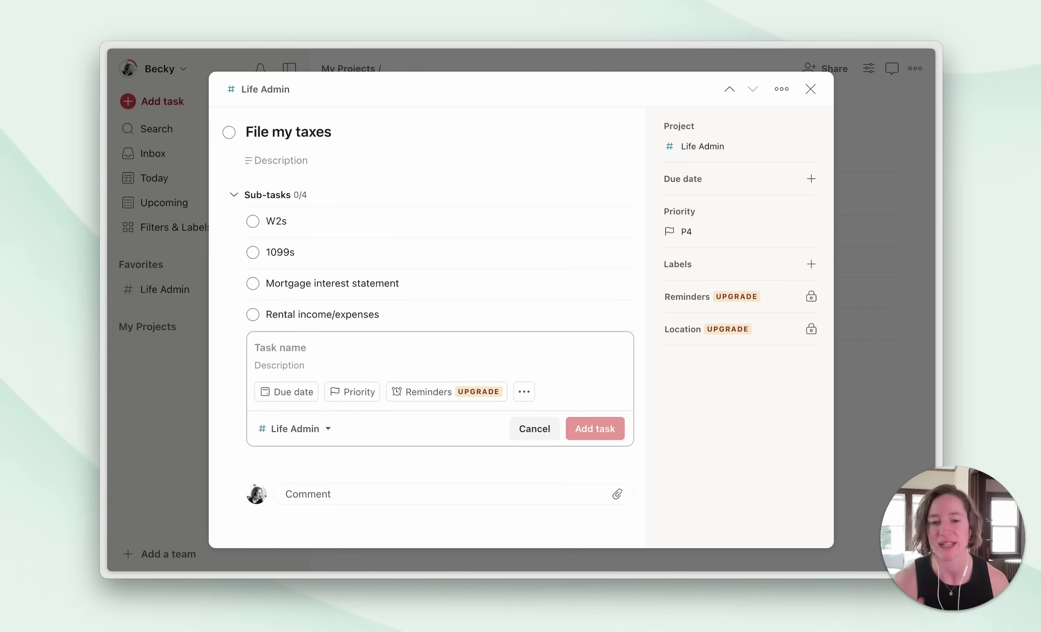
left_click(535, 427)
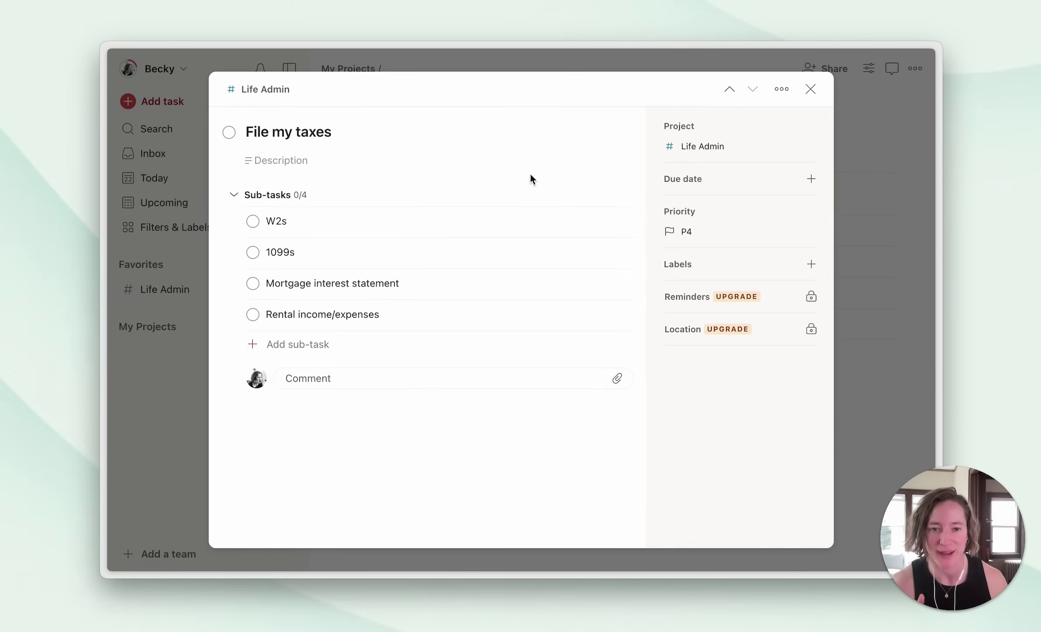
Make File my taxes repeat 'every feb 1' and save the task
left_click(415, 127)
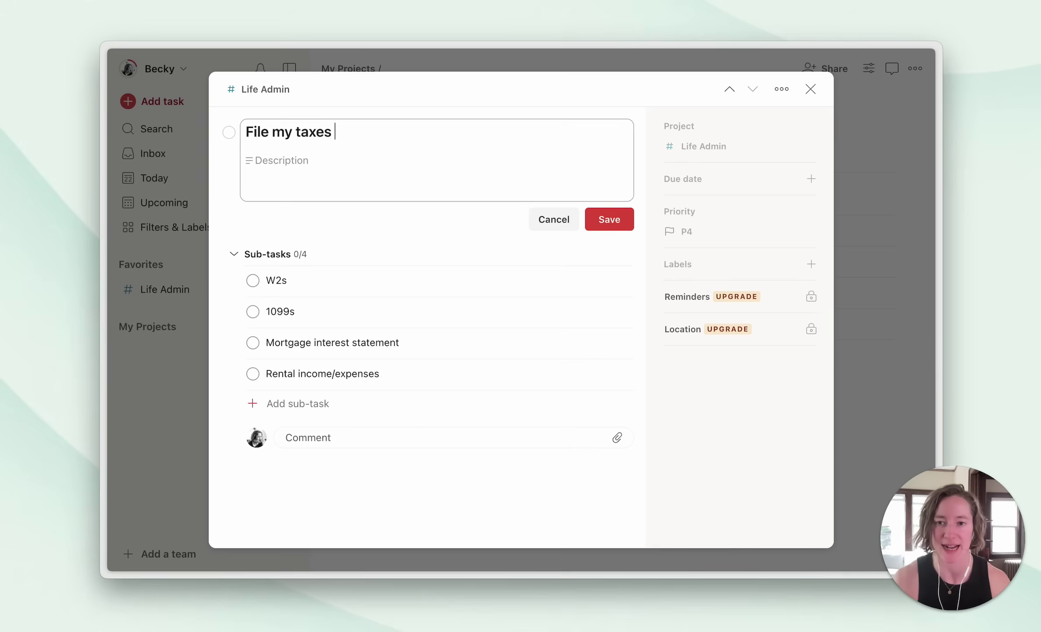
type("every feb 1")
left_click(609, 220)
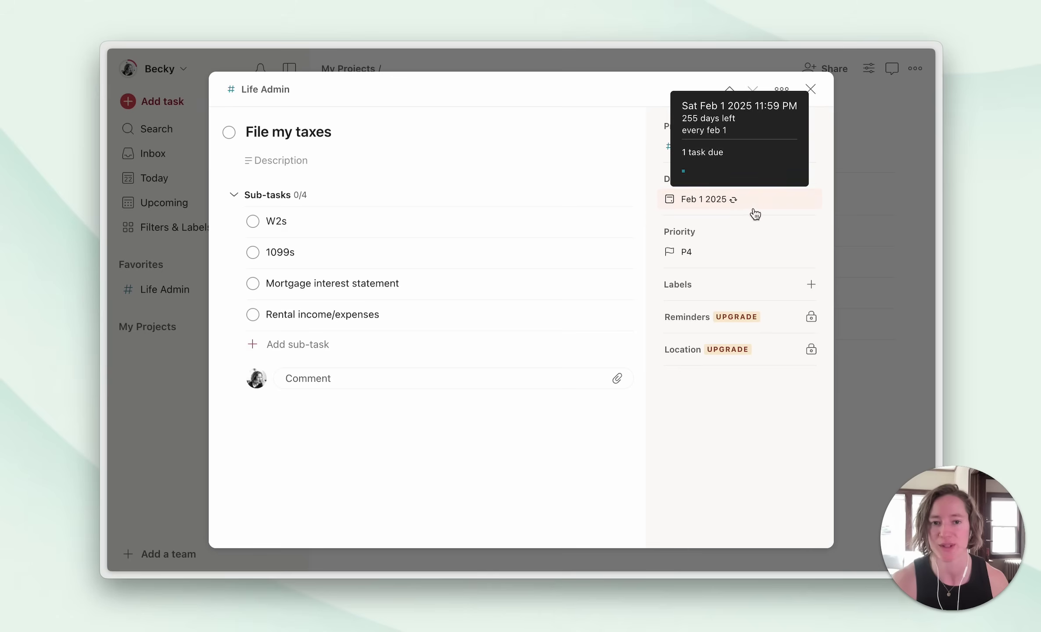
mouse_move(277, 221)
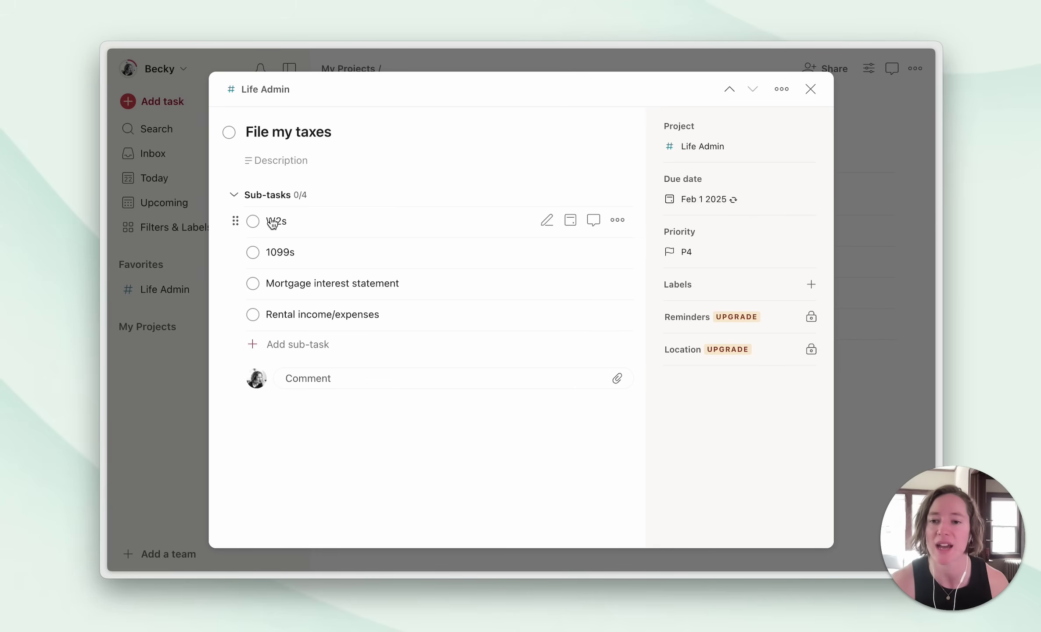
Check off all four tax sub-tasks and dismiss the daily goal celebration
left_click(258, 226)
left_click(254, 228)
left_click(253, 223)
left_click(253, 223)
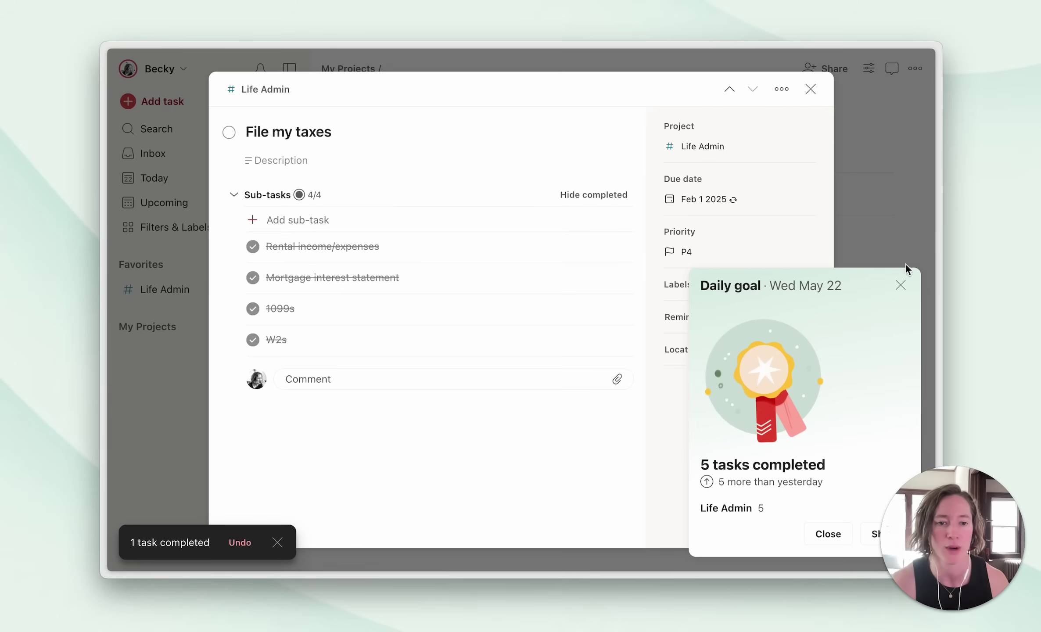
left_click(901, 289)
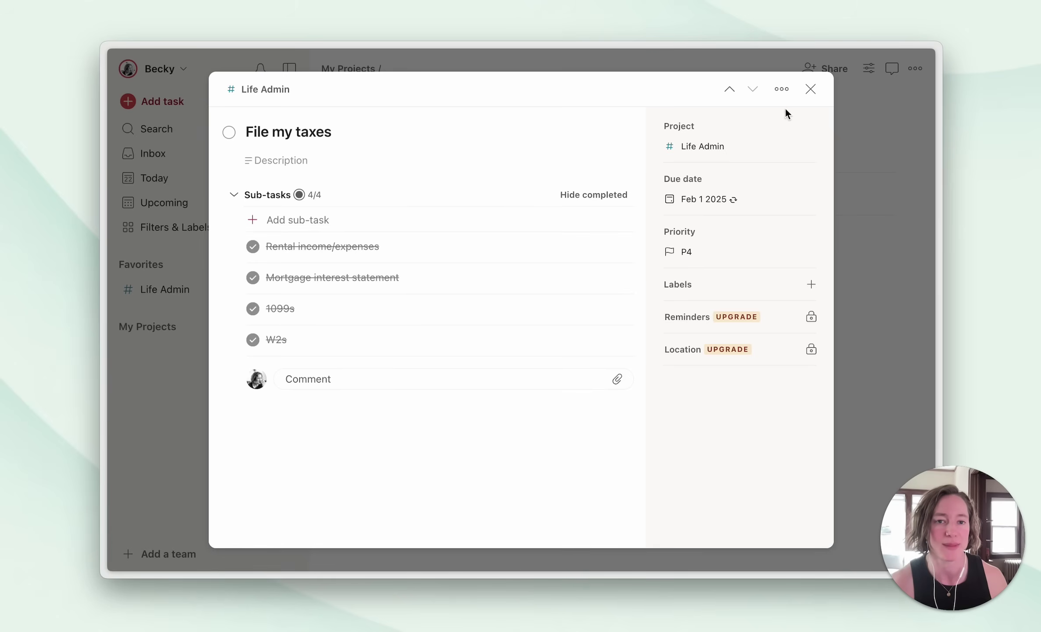
Use Complete & reset sub-tasks on File my taxes, rolling it to Feb 1 2026, then close its details
left_click(781, 91)
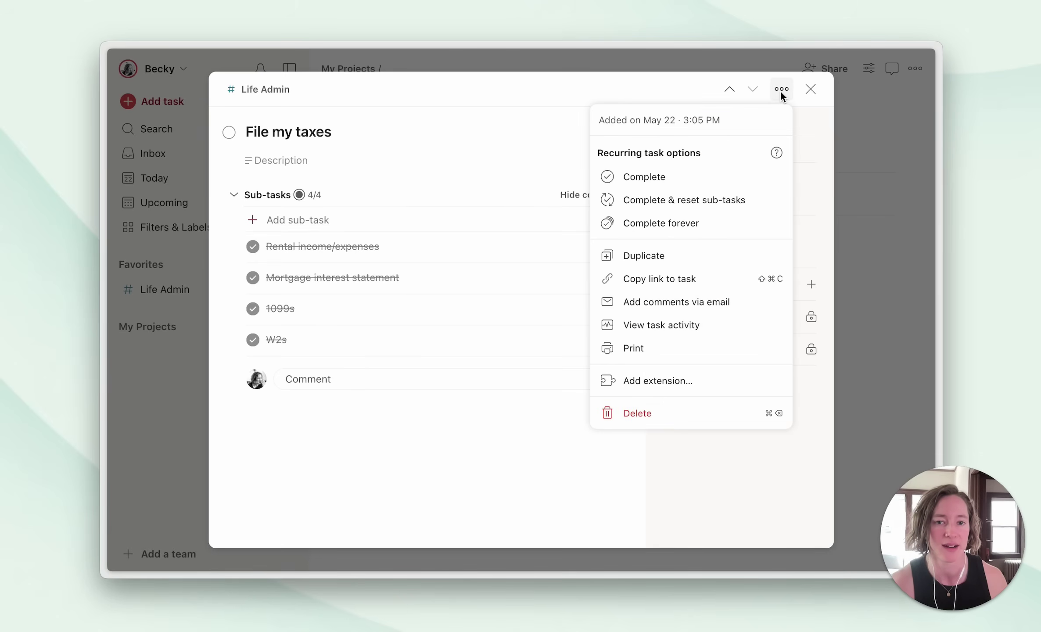
left_click(654, 202)
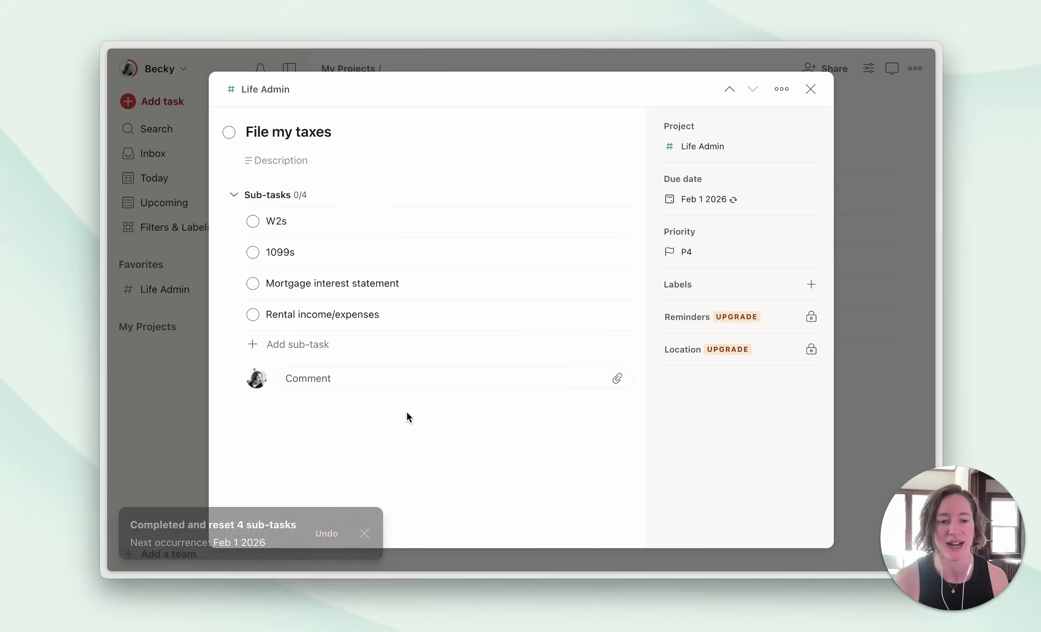
key("Escape")
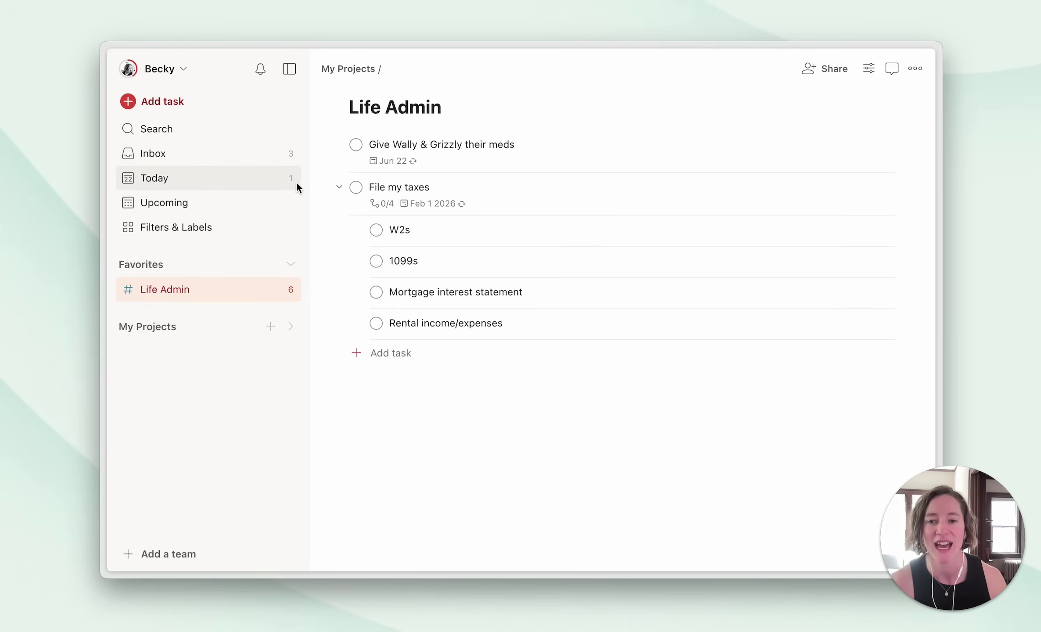
Collapse File my taxes in Life Admin to hide its four sub-tasks
left_click(340, 188)
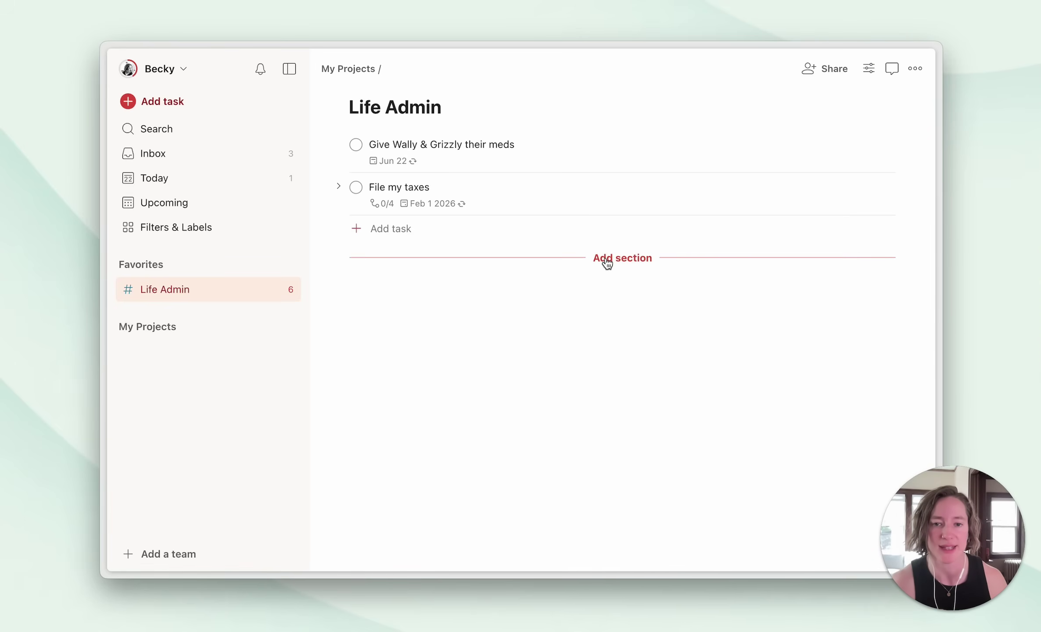
Add sections named Dogs, Finances and Cleaning below Life Admin's two tasks
left_click(610, 262)
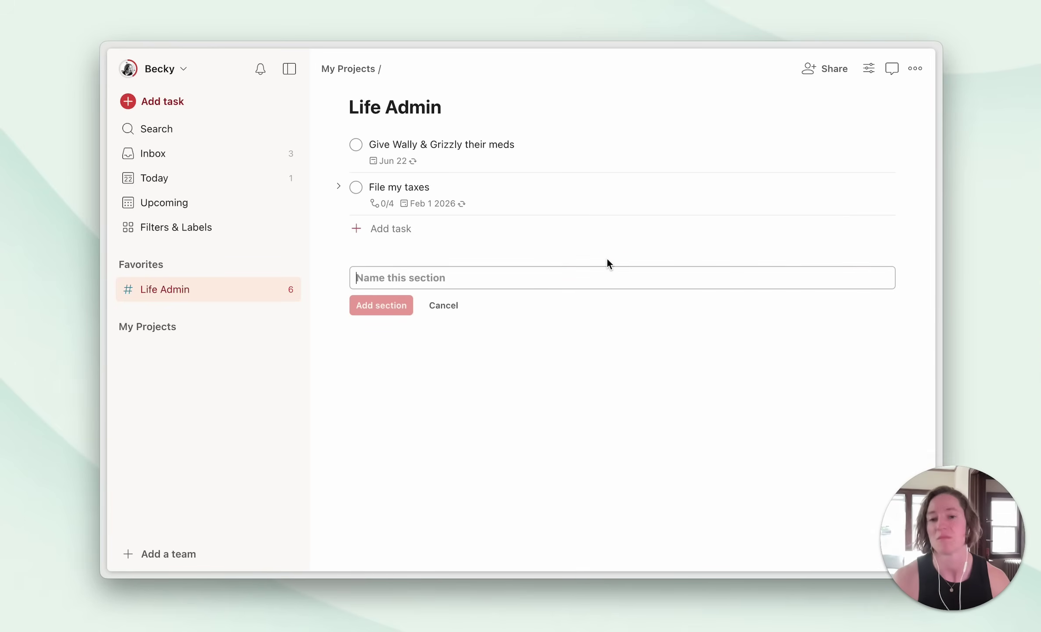
type("Dogs")
key("Return")
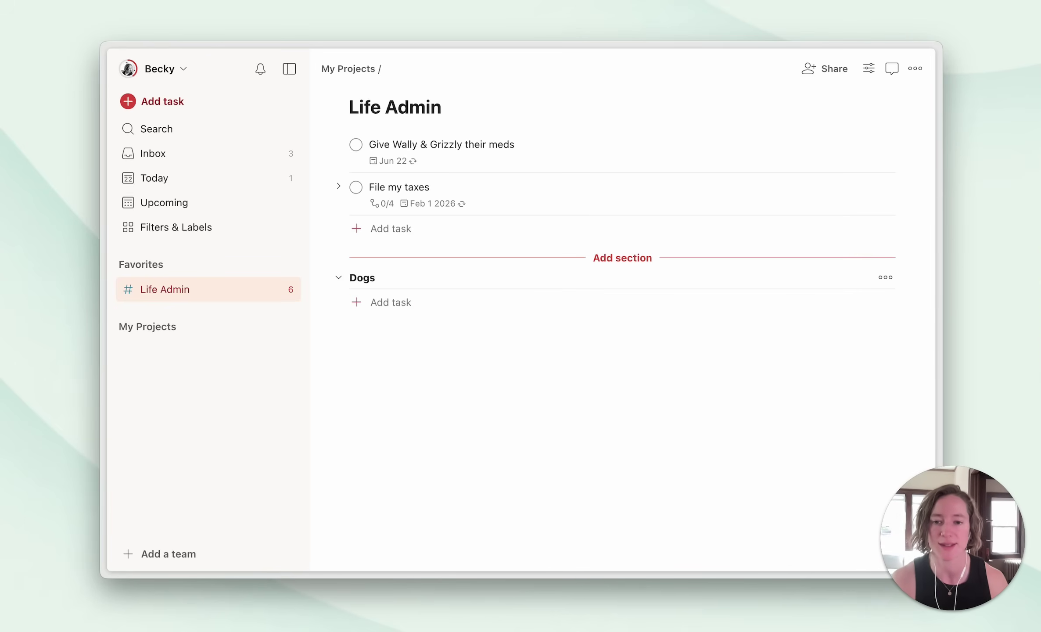
left_click(602, 332)
type("finances")
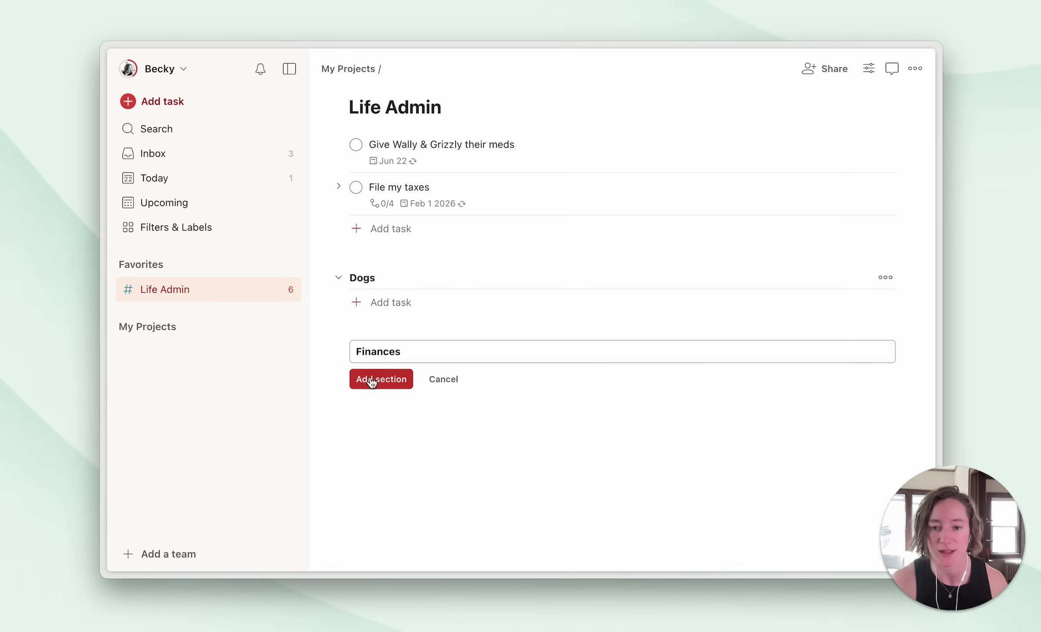
left_click(371, 381)
left_click(632, 407)
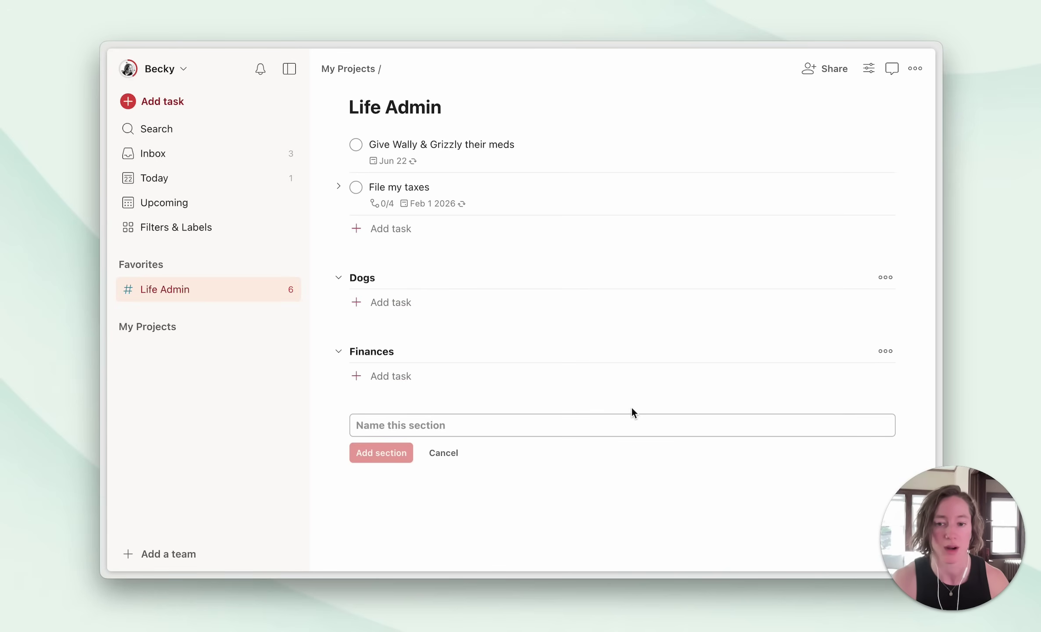
type("Cleaning")
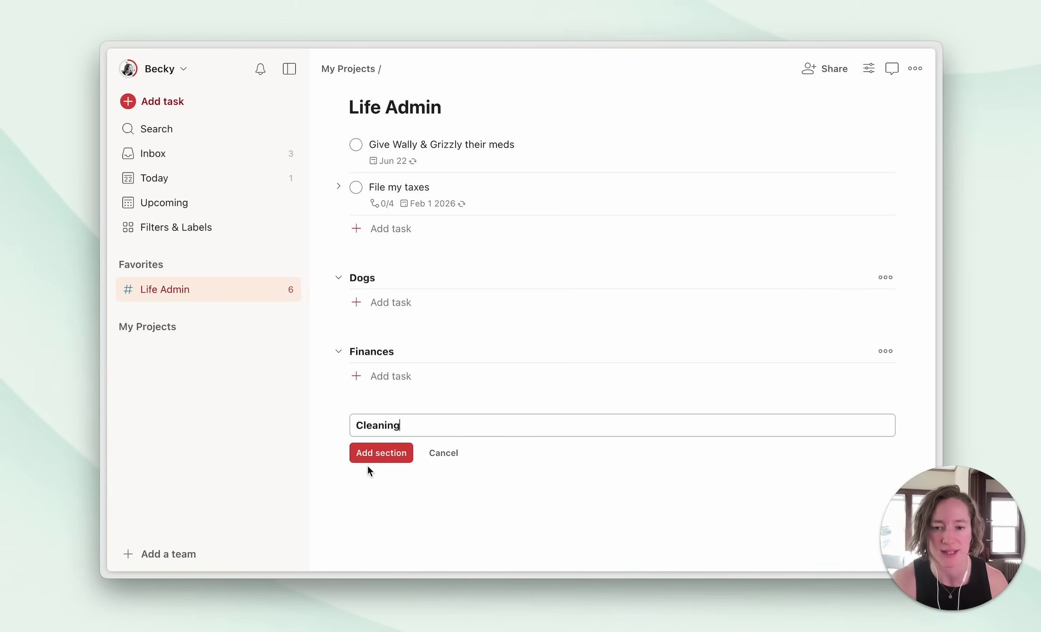
left_click(369, 456)
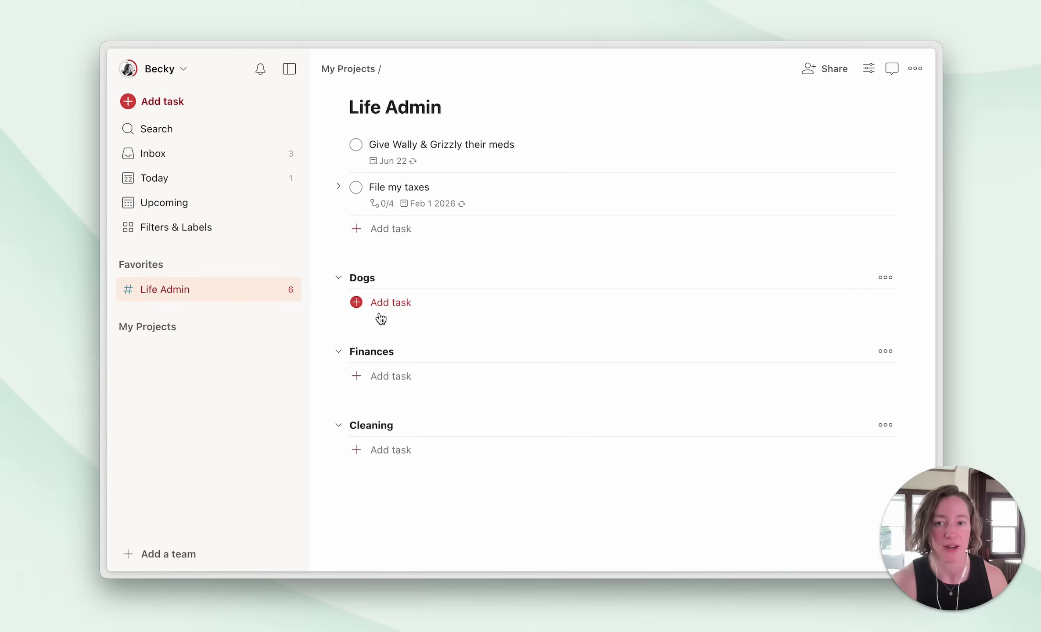
mouse_move(337, 144)
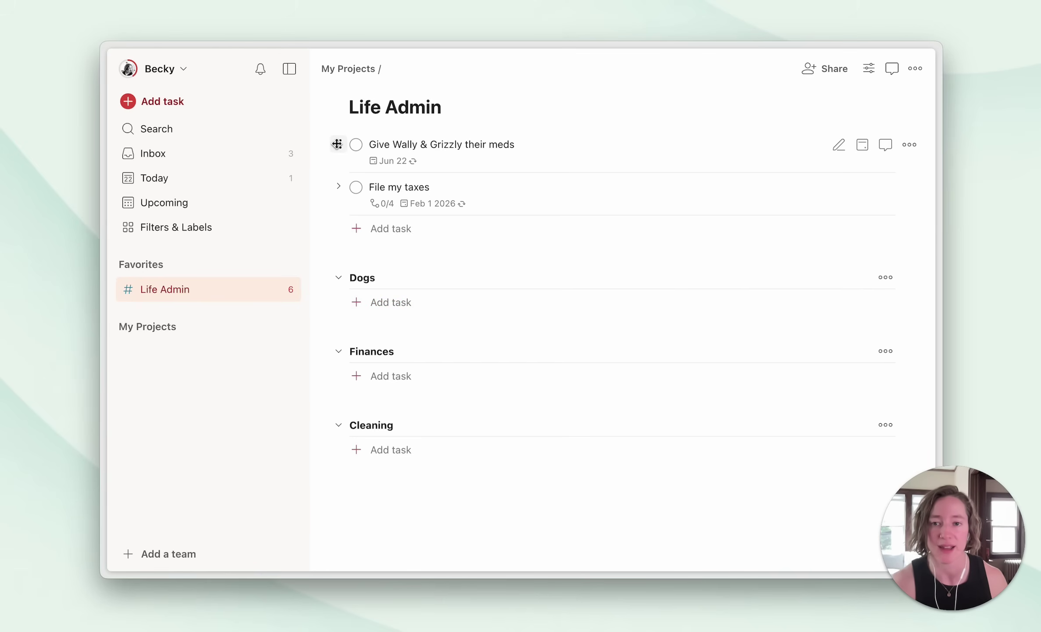
Drag the meds task into Dogs and File my taxes into Finances, then go to Inbox
mouse_move(340, 145)
left_mouse_down()
mouse_move(354, 272)
mouse_move(344, 269)
left_mouse_up()
left_click_drag(323, 144, 326, 339)
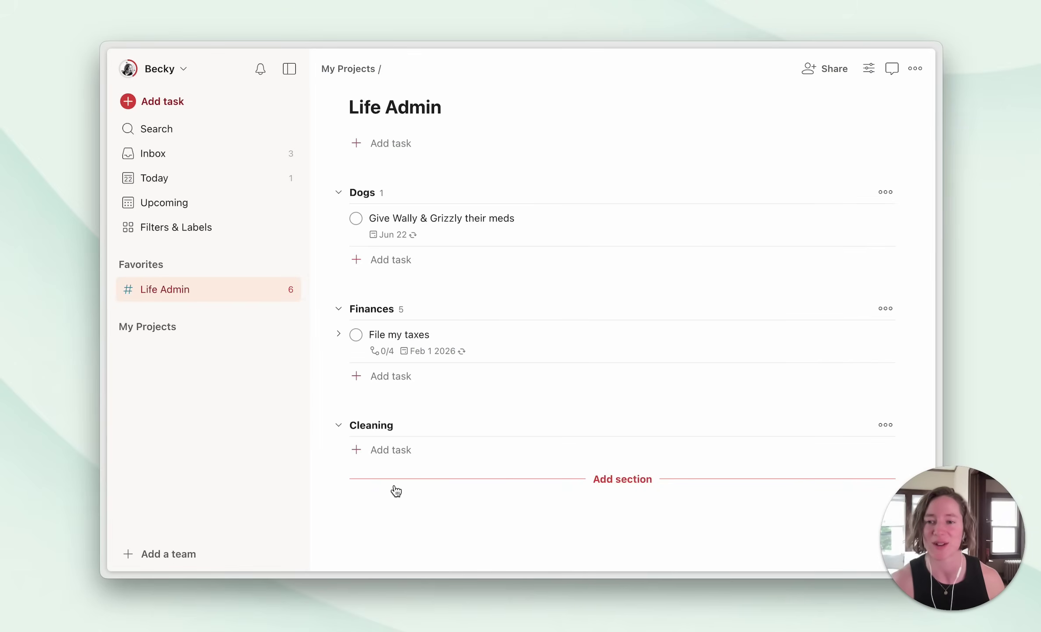
left_click(223, 165)
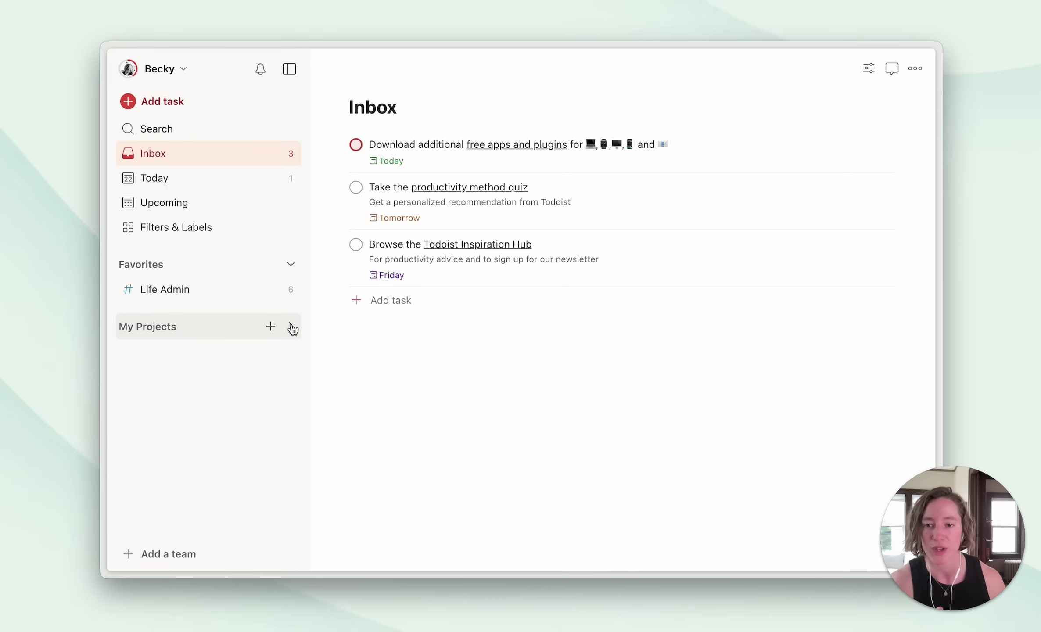
Move the Browse the Todoist Inspiration Hub task from Inbox onto the My work project
left_click(292, 326)
left_click_drag(340, 243, 192, 384)
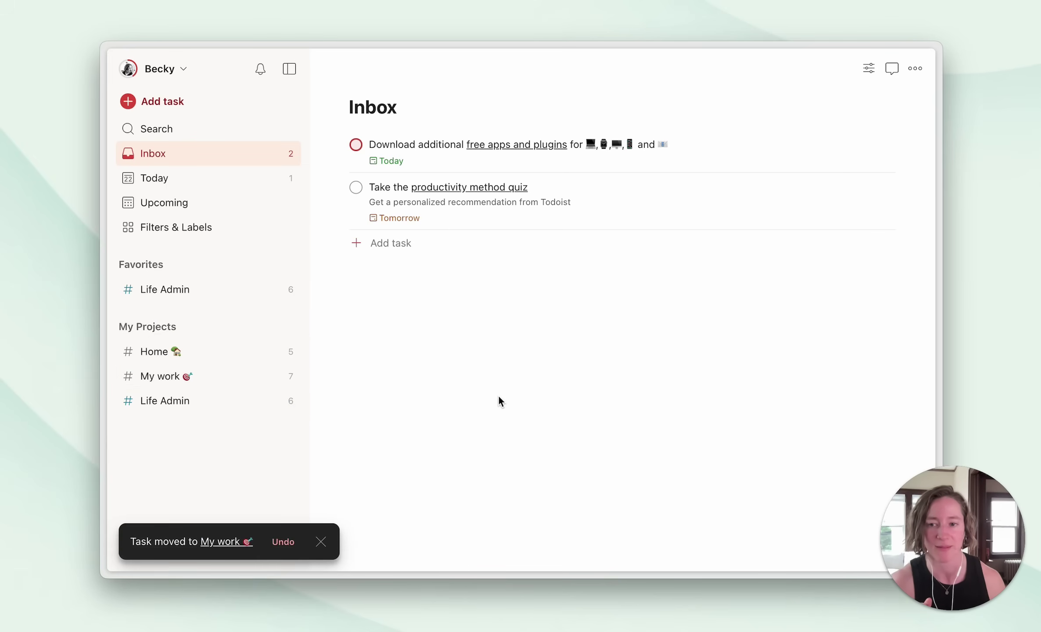
Go to Today with the sidebar hidden and complete the free apps and plugins task
key("g")
key("t")
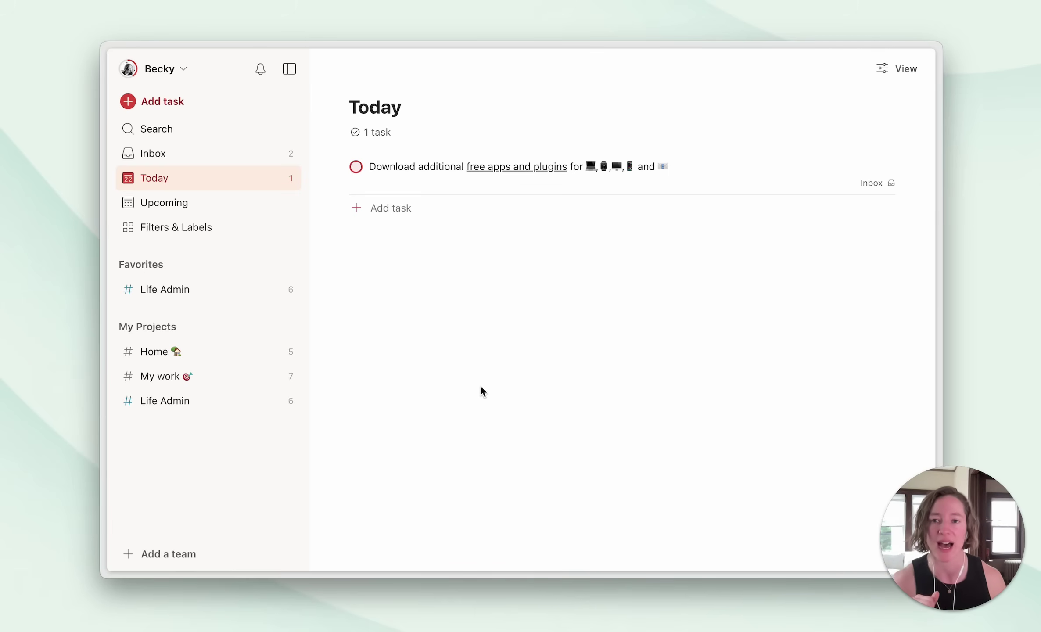
left_click(289, 69)
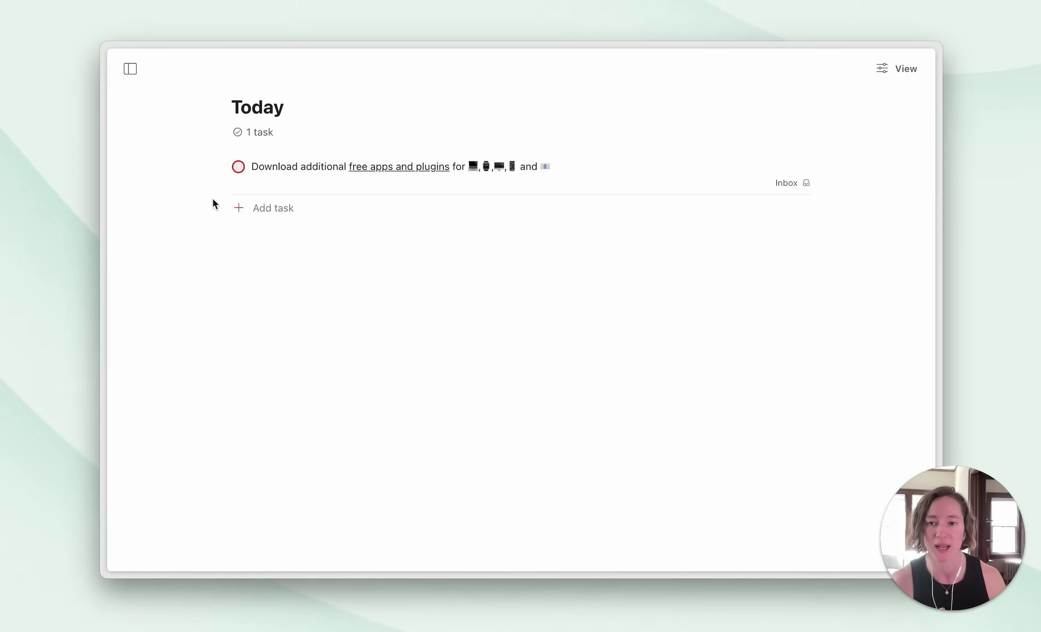
left_click(239, 167)
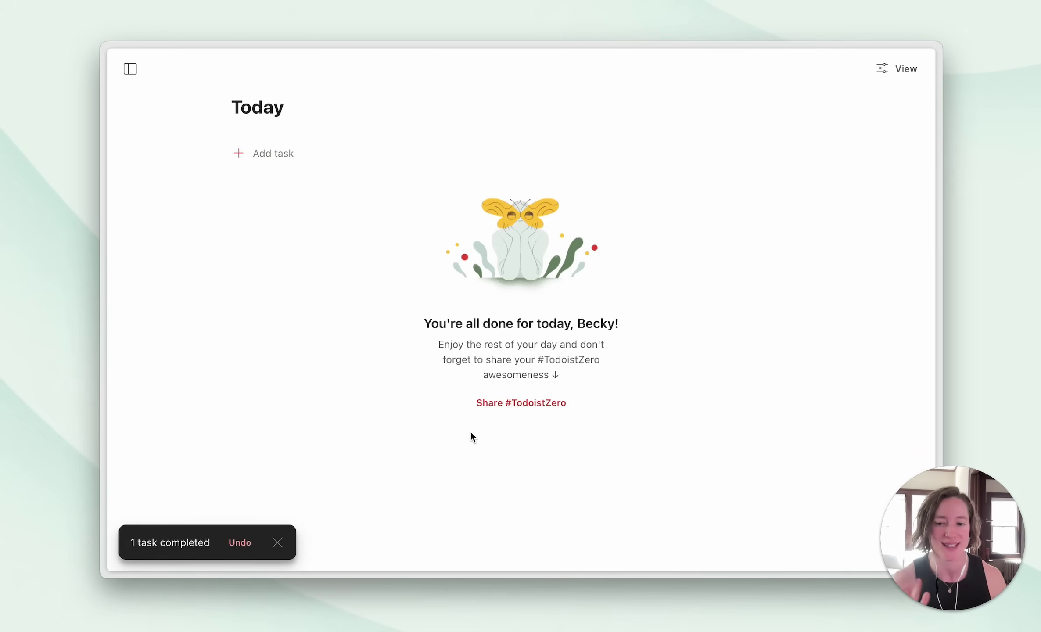
Undo completing the free apps task, drag its row, and show the sidebar again
left_click(239, 543)
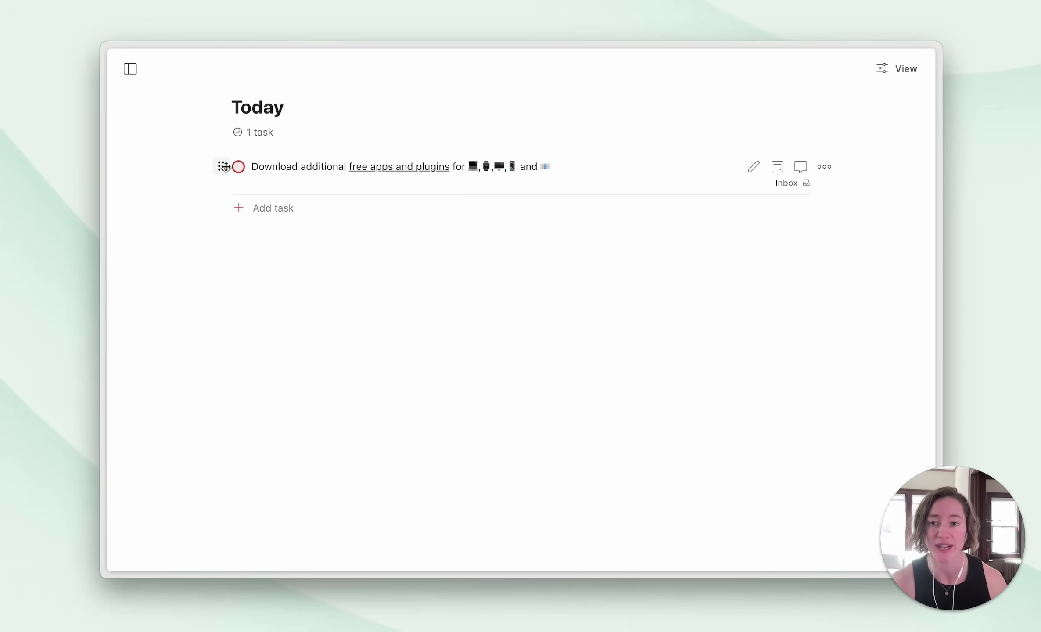
left_click_drag(225, 167, 300, 225)
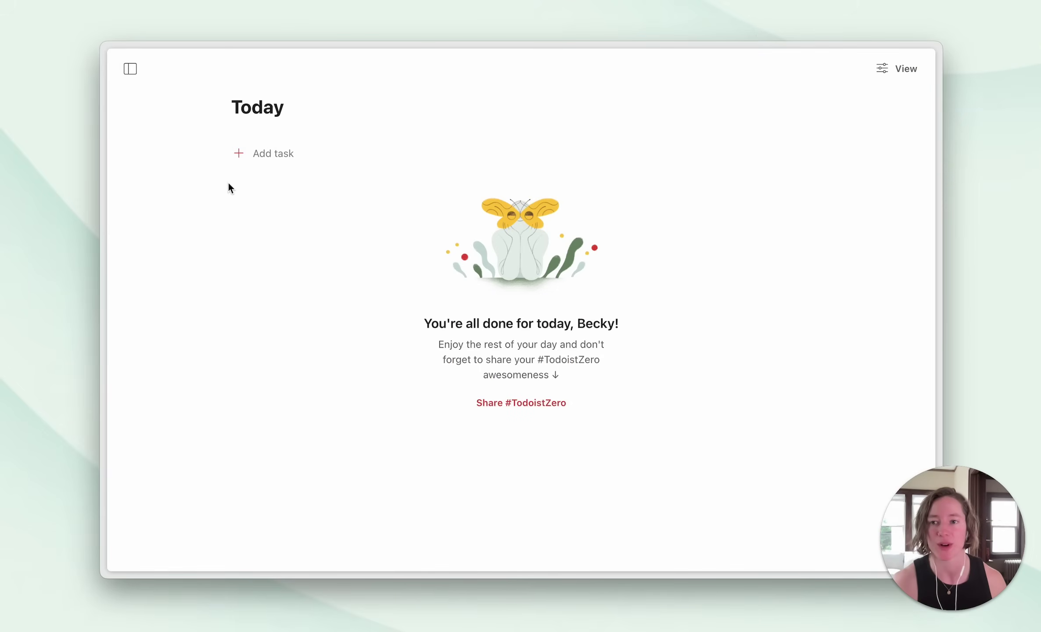
left_click(136, 74)
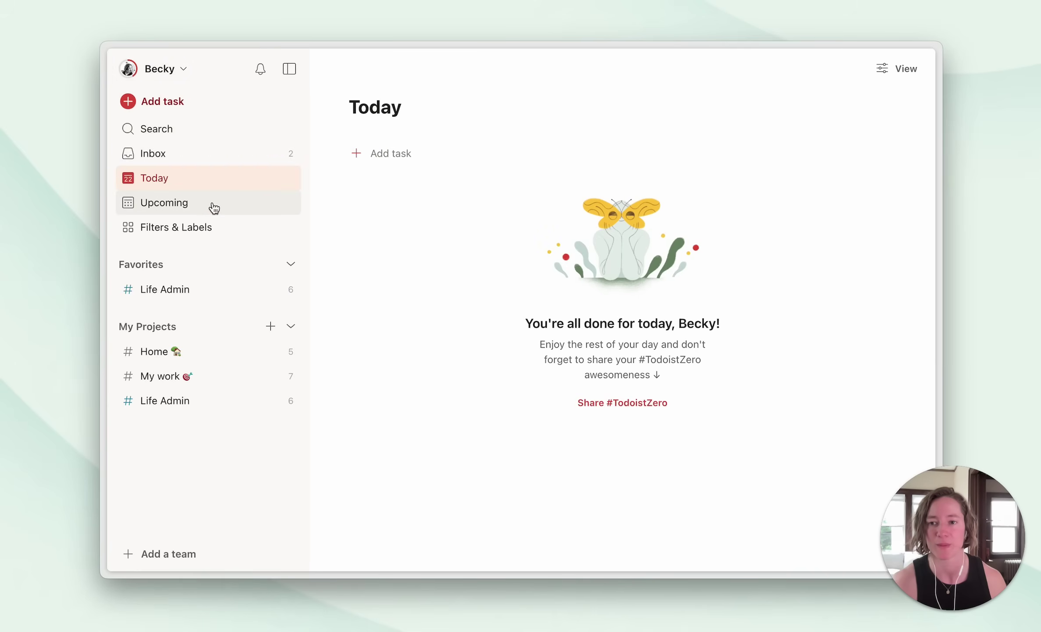
In Upcoming, move Review my day and plan ahead to Friday, then advance two weeks
left_click(212, 202)
left_click(247, 270)
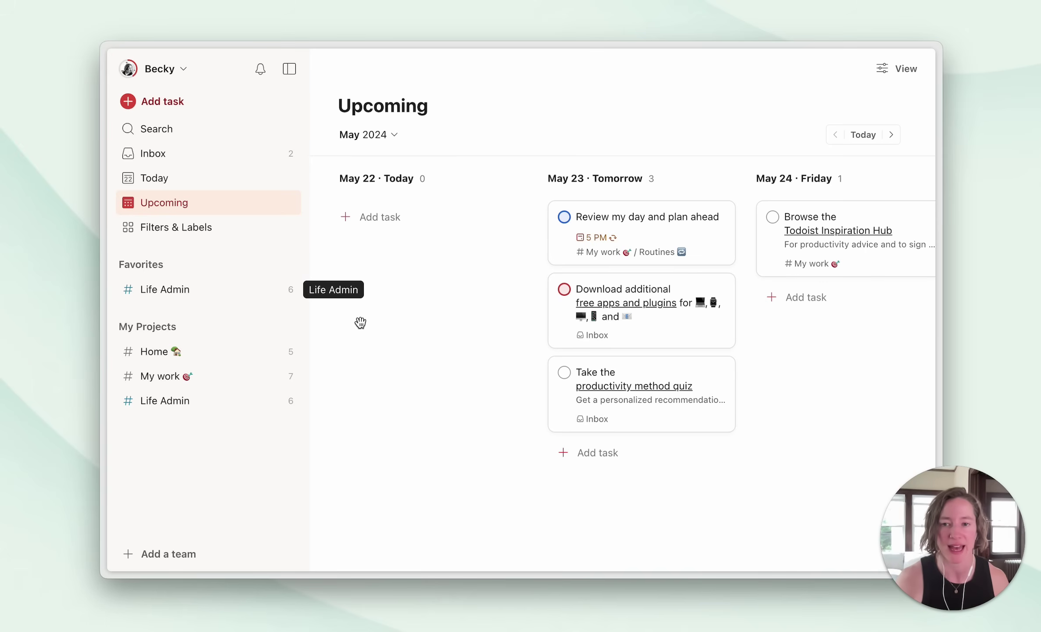
left_click(290, 70)
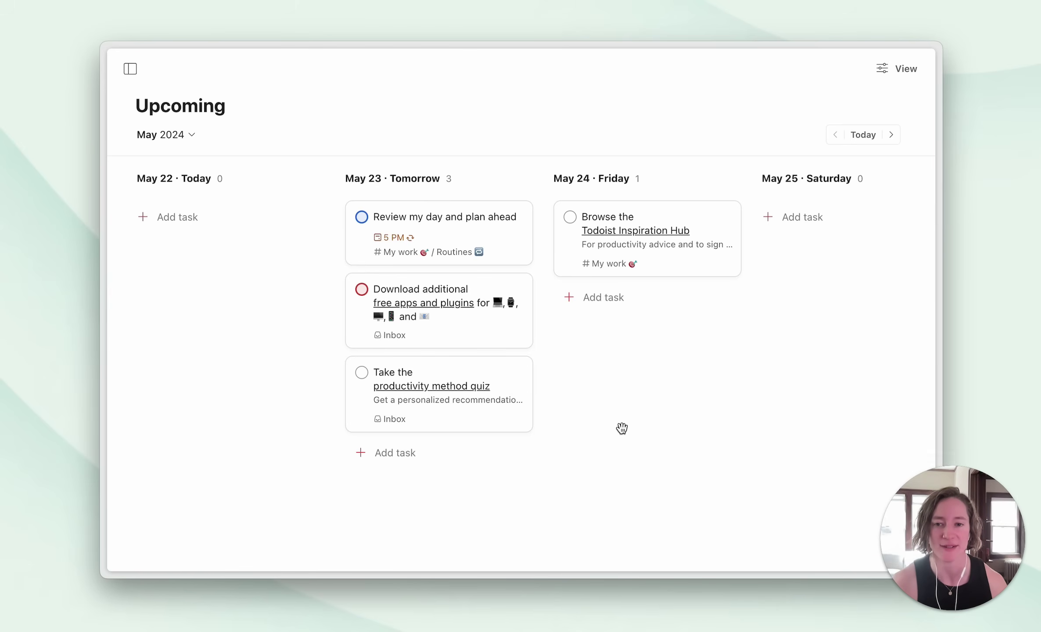
mouse_move(642, 232)
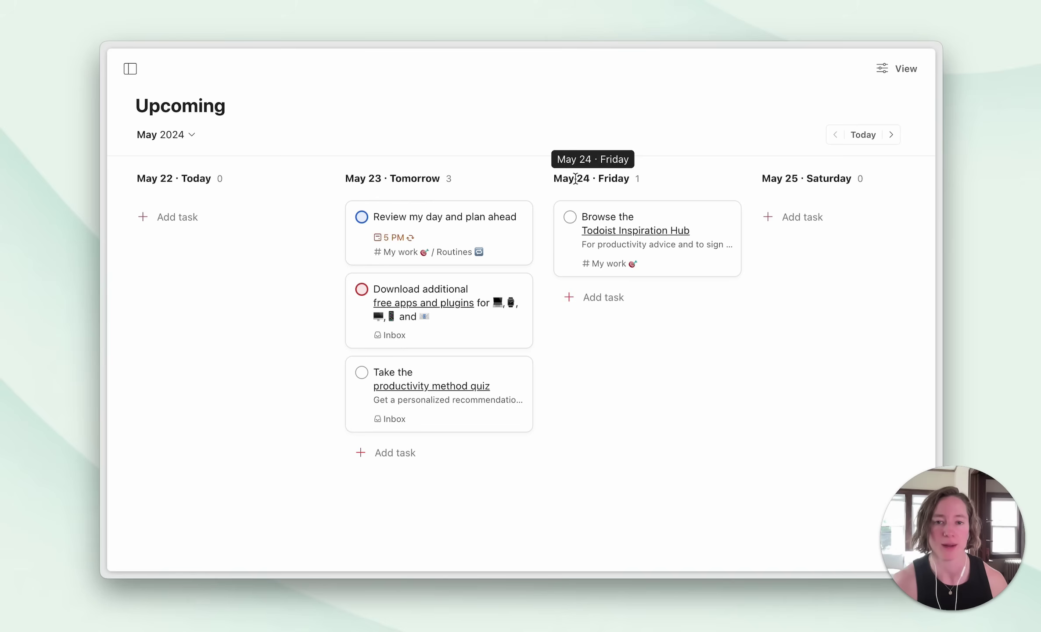
mouse_move(439, 232)
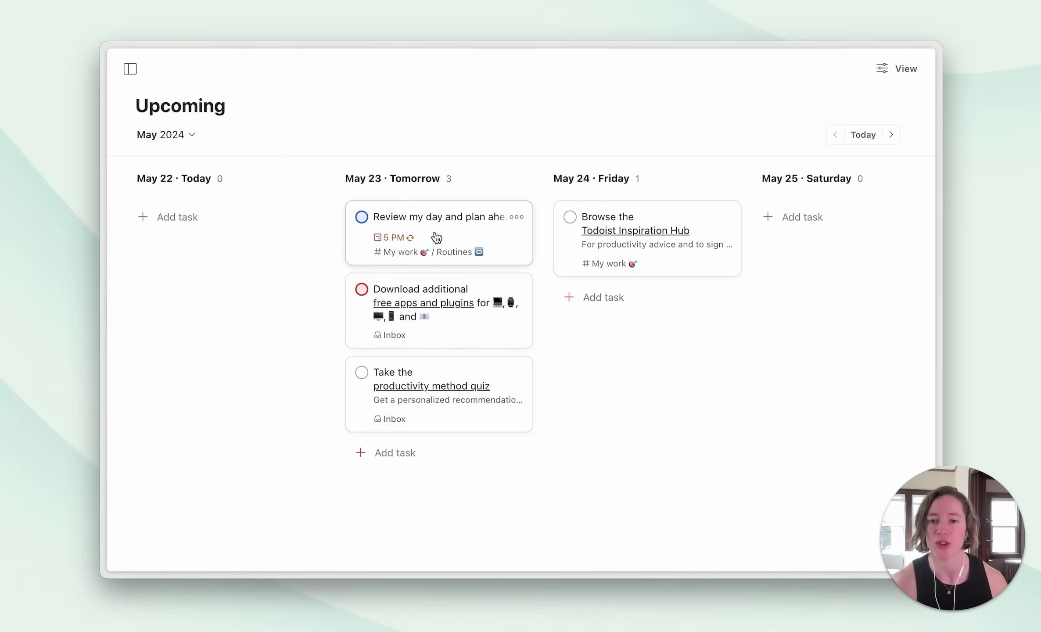
left_click_drag(431, 233, 645, 323)
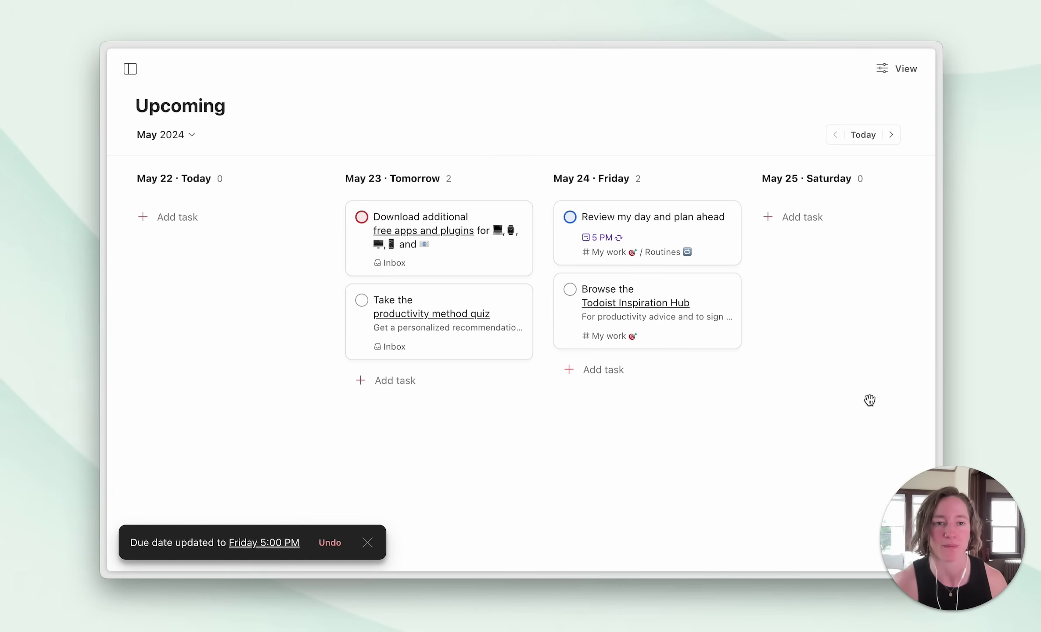
left_click(892, 136)
left_click(892, 136)
left_click(892, 136)
left_click(892, 136)
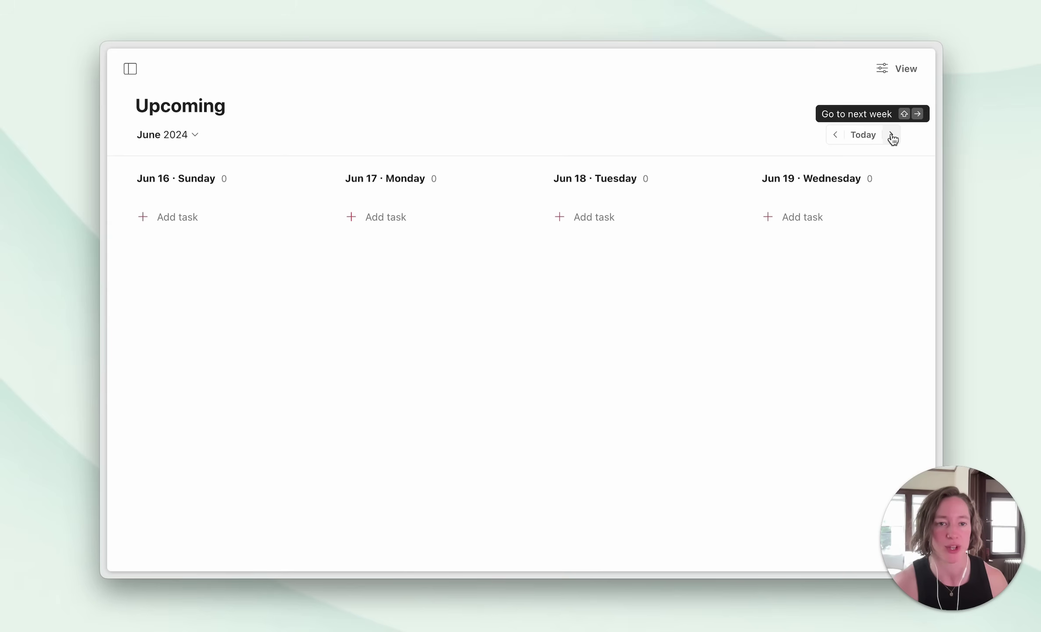
Jump Upcoming ahead to December 15, 2025, then back to today's week
left_click(859, 136)
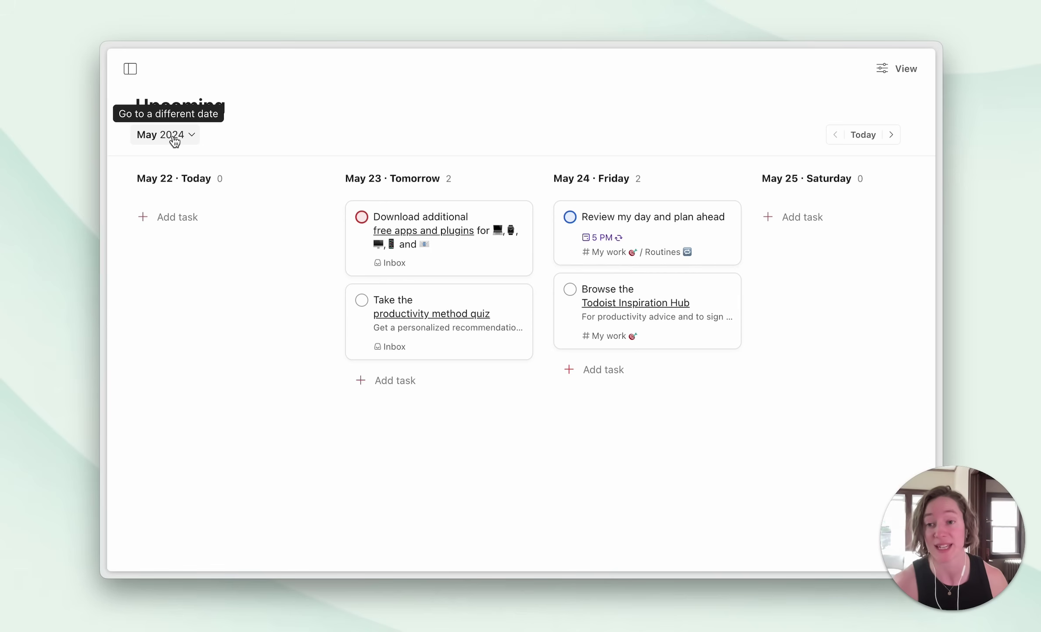
left_click(173, 138)
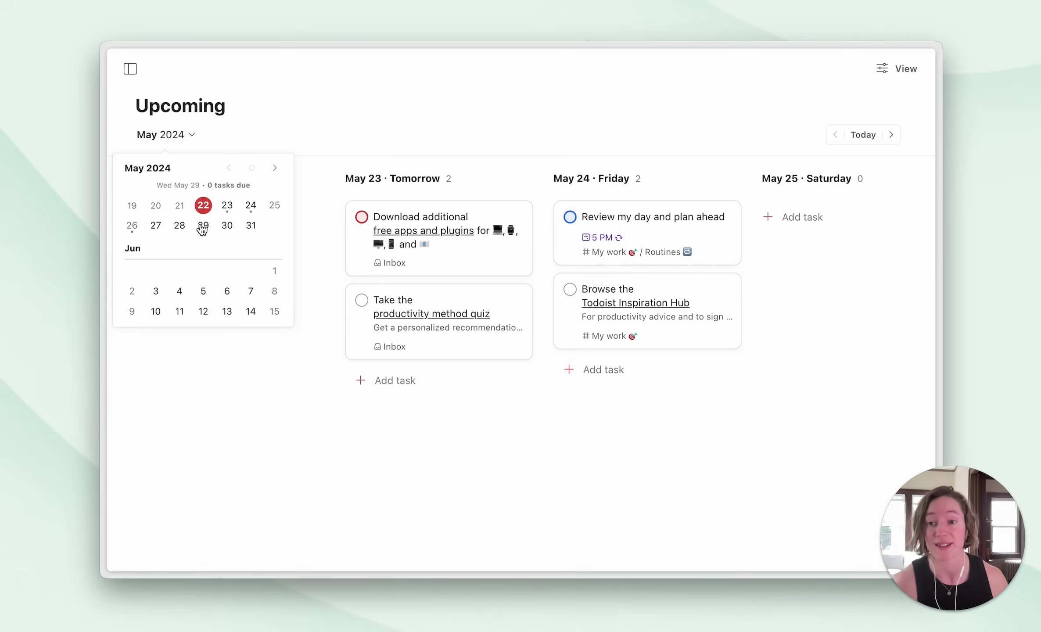
scroll(206, 271, "down", 5)
scroll(206, 271, "down", 10)
scroll(188, 269, "down", 15)
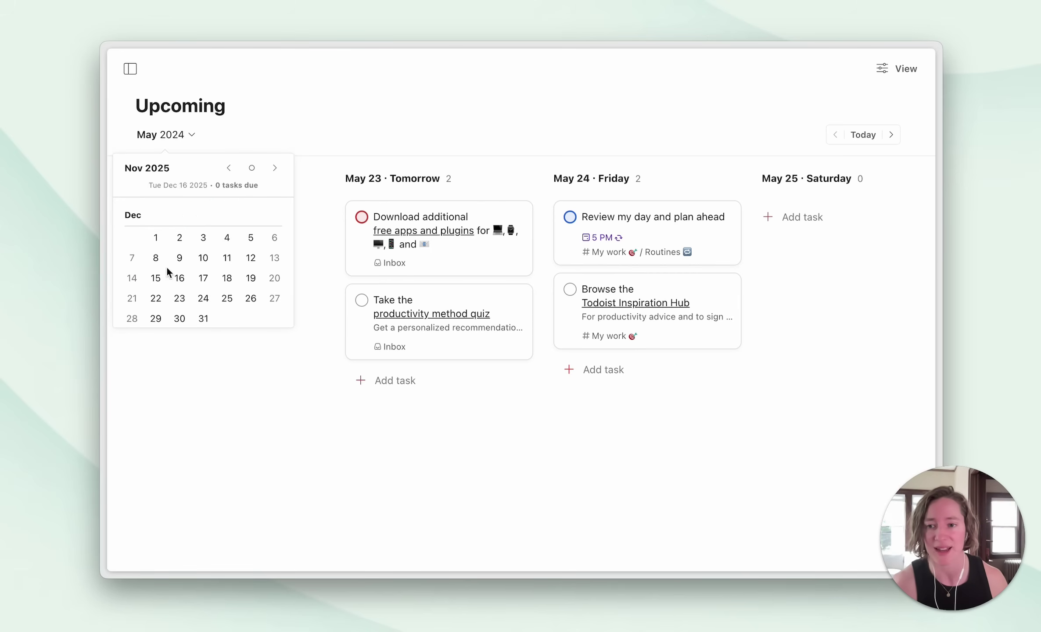
left_click(155, 281)
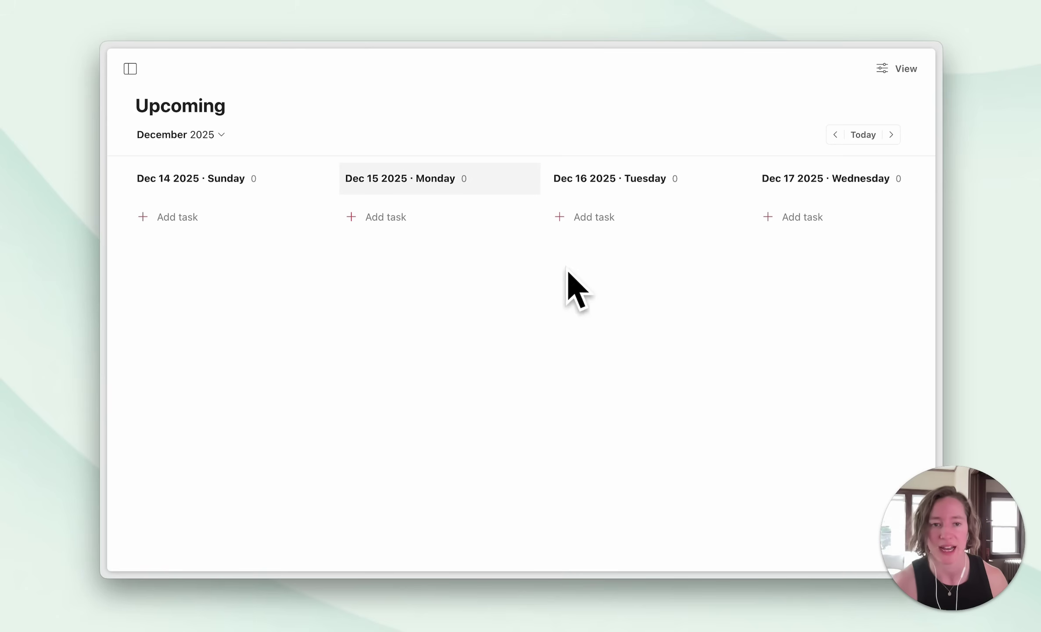
left_click(864, 136)
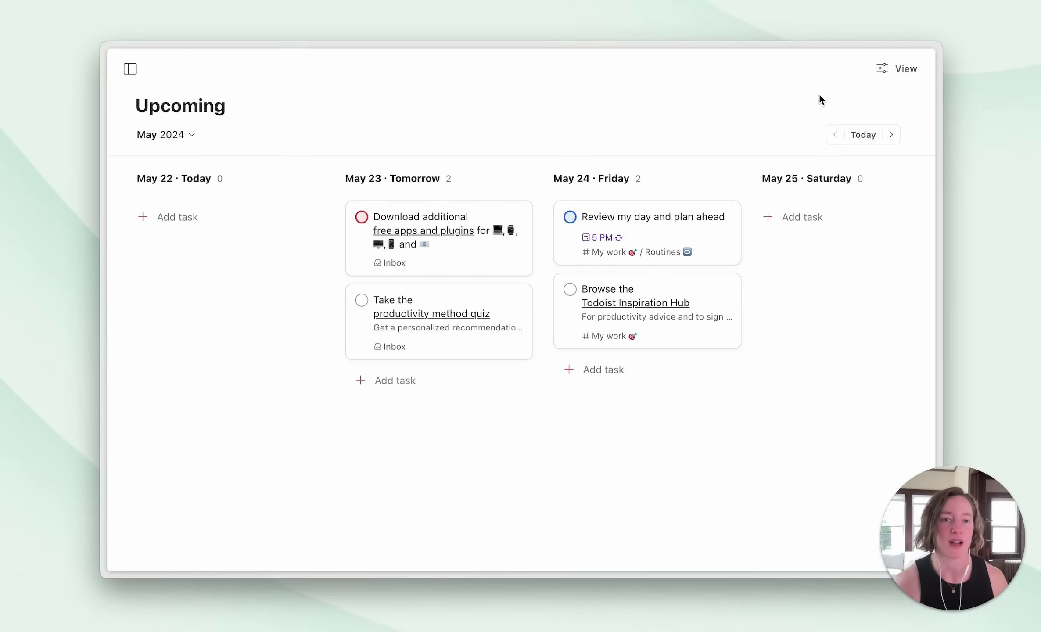
Switch the Upcoming layout from board to list
left_click(887, 70)
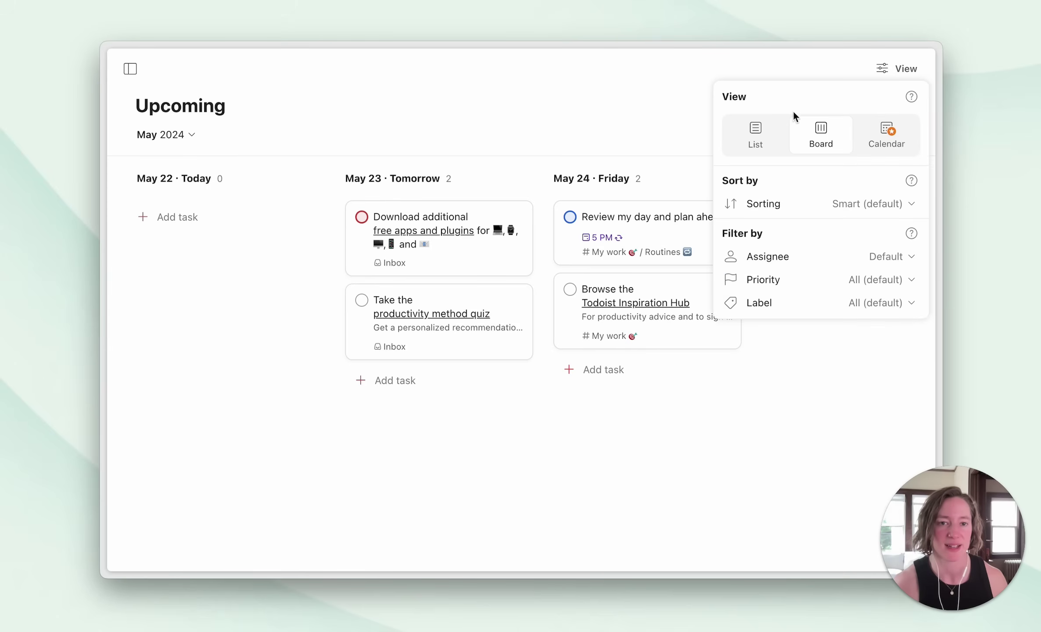
left_click(746, 143)
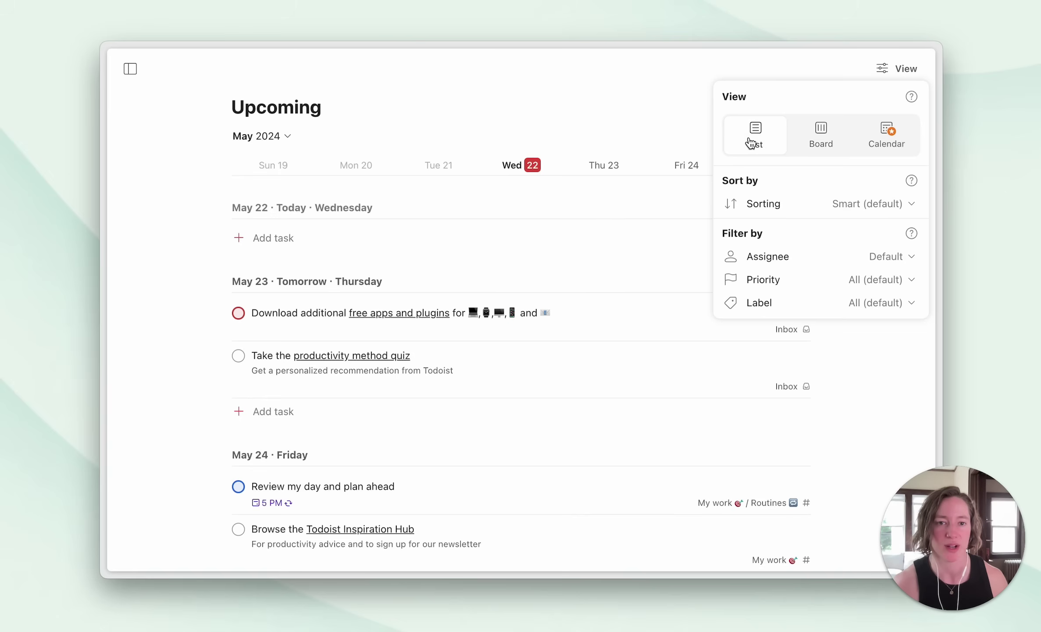
left_click(630, 99)
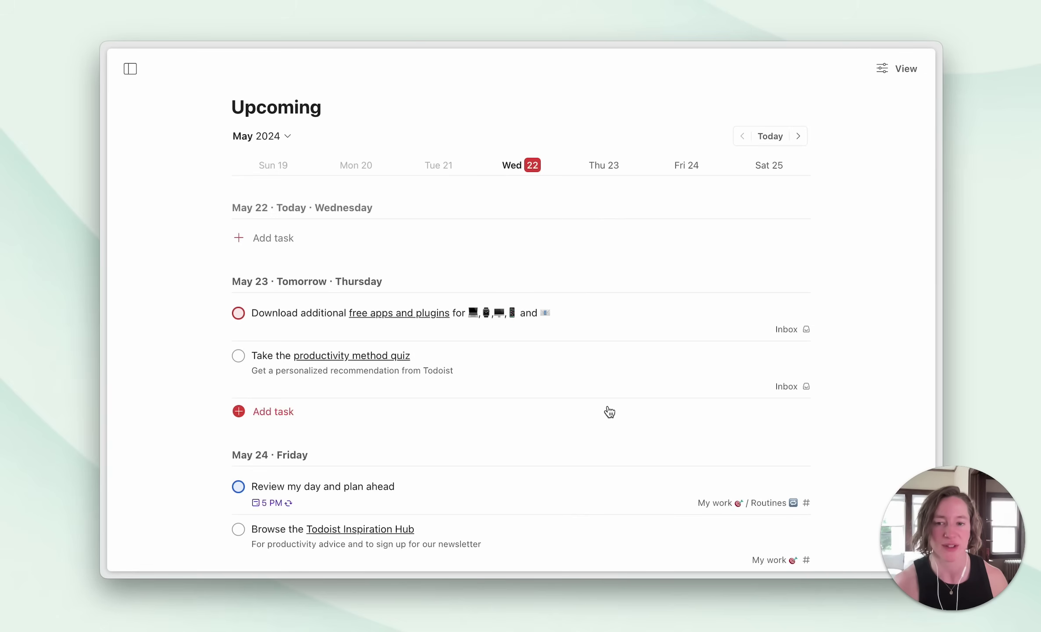
Move the productivity method quiz task from Thursday May 23 to Friday May 24
scroll(628, 413, "down", 1)
scroll(628, 413, "down", 3)
scroll(627, 412, "down", 3)
scroll(627, 412, "down", 10)
scroll(626, 412, "down", 15)
scroll(625, 411, "down", 10)
scroll(624, 411, "down", 10)
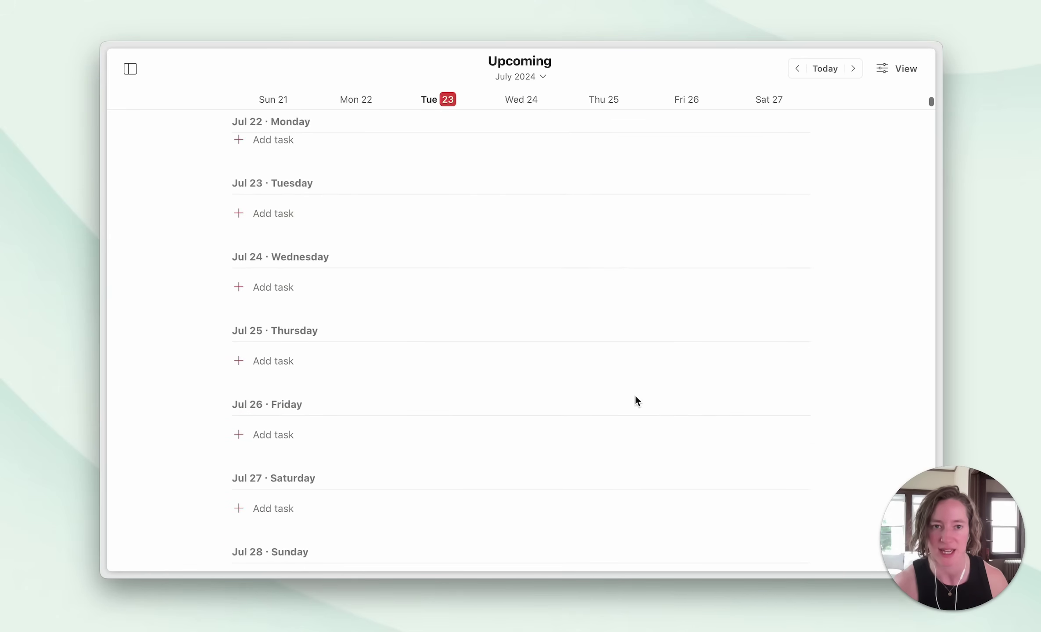
left_click(825, 70)
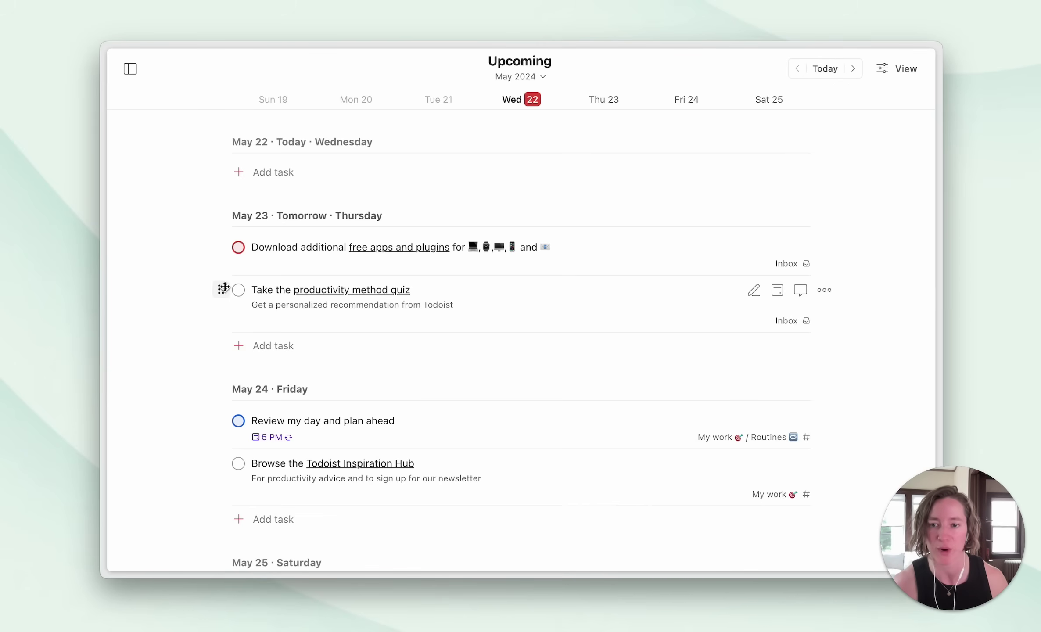
left_click_drag(223, 288, 215, 379)
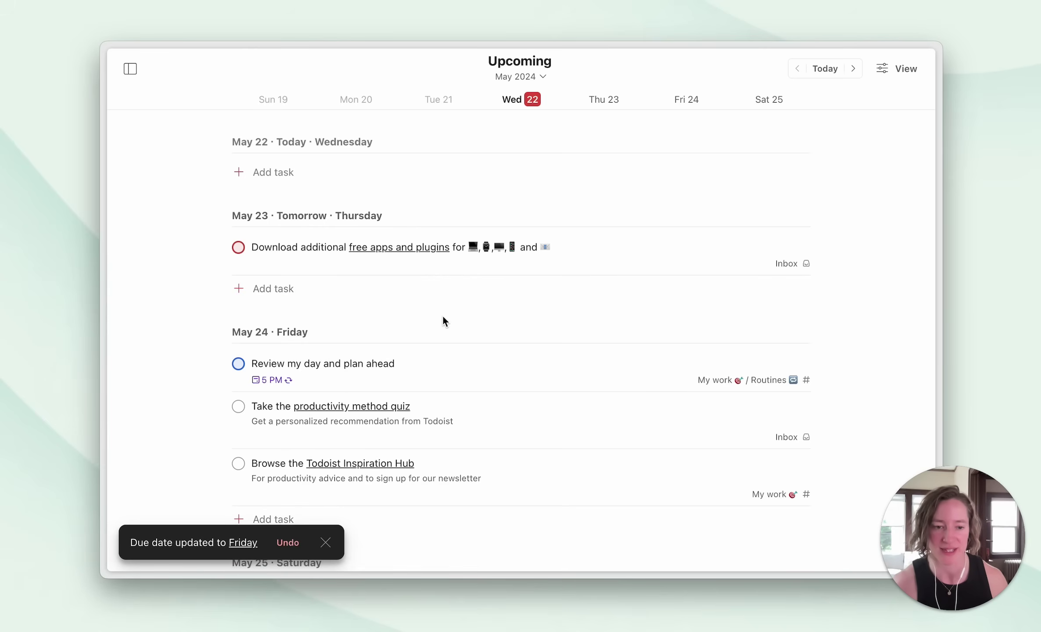
Open the Upcoming View menu for layout, sorting and filtering
left_click(903, 69)
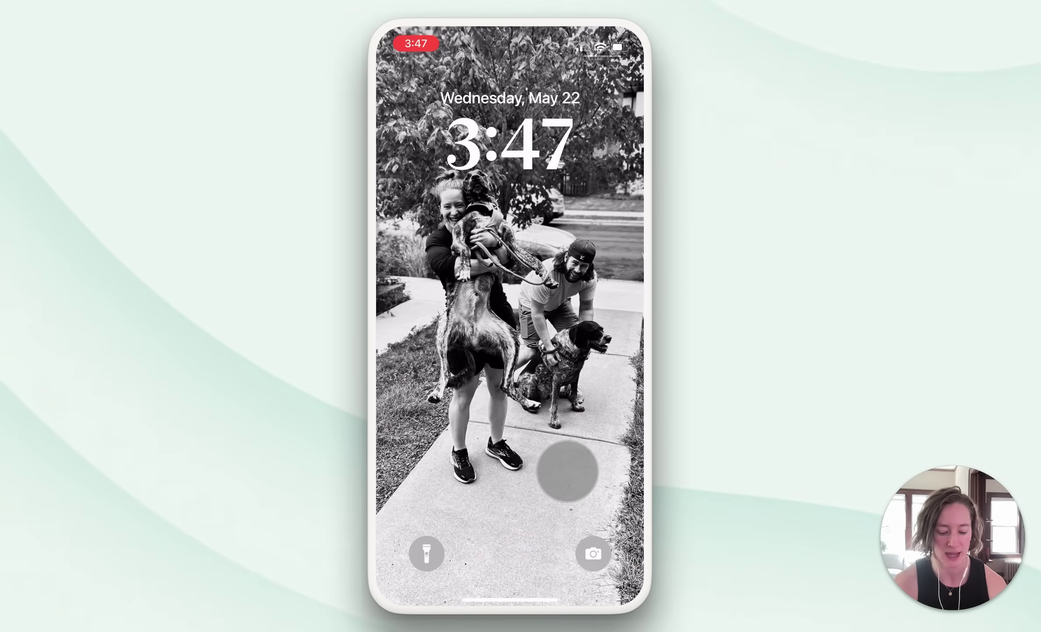
Customize the iPhone lock screen to include the Todoist quick-add widget and save it
left_click(568, 471)
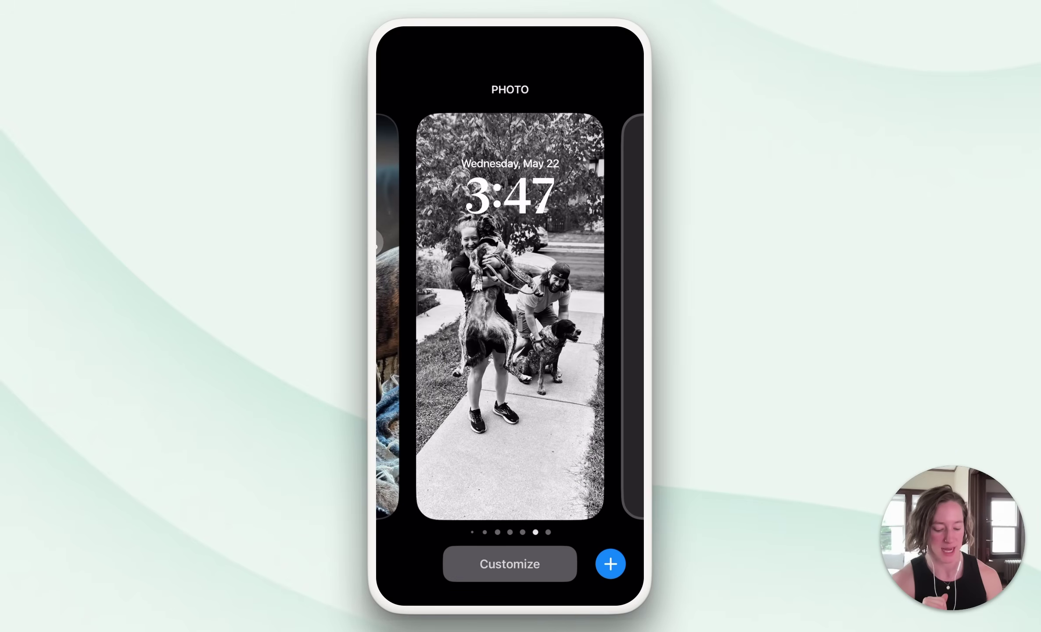
left_click(509, 564)
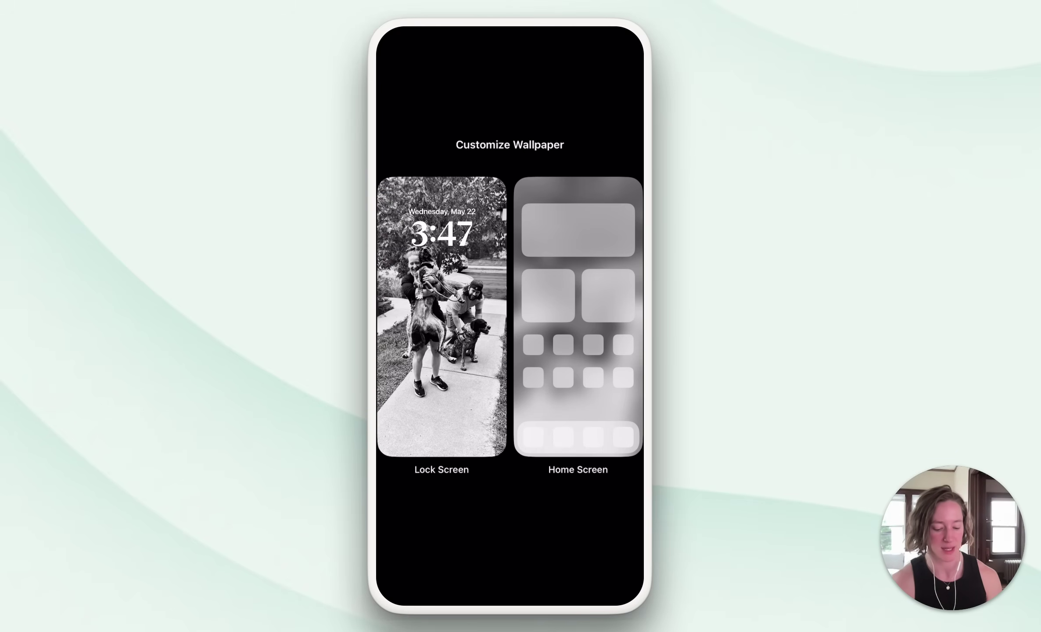
left_click(429, 374)
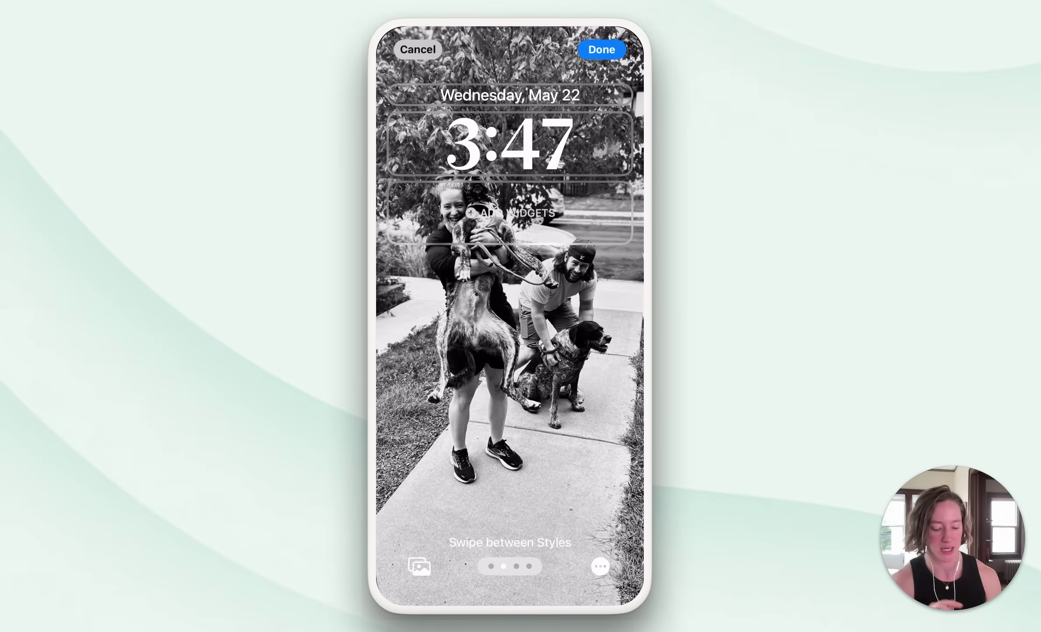
left_click(507, 215)
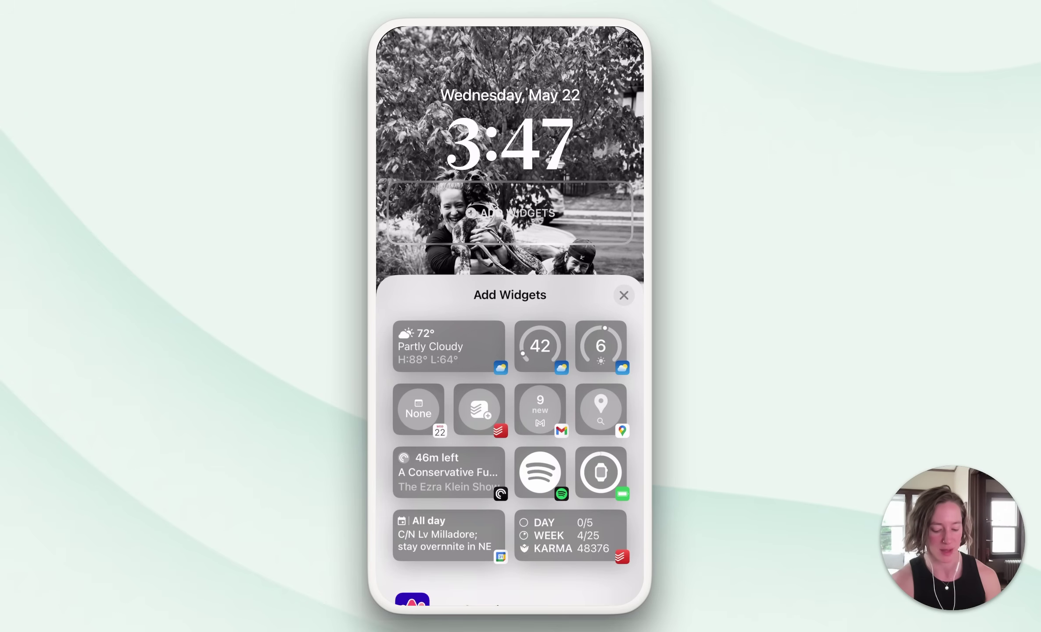
left_click(479, 409)
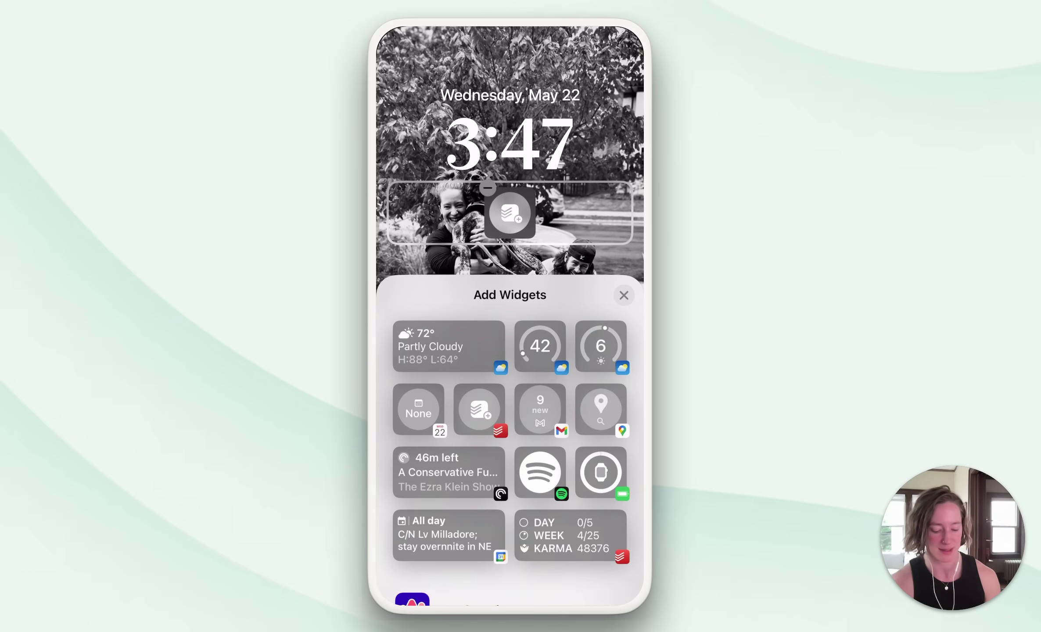
left_click(623, 295)
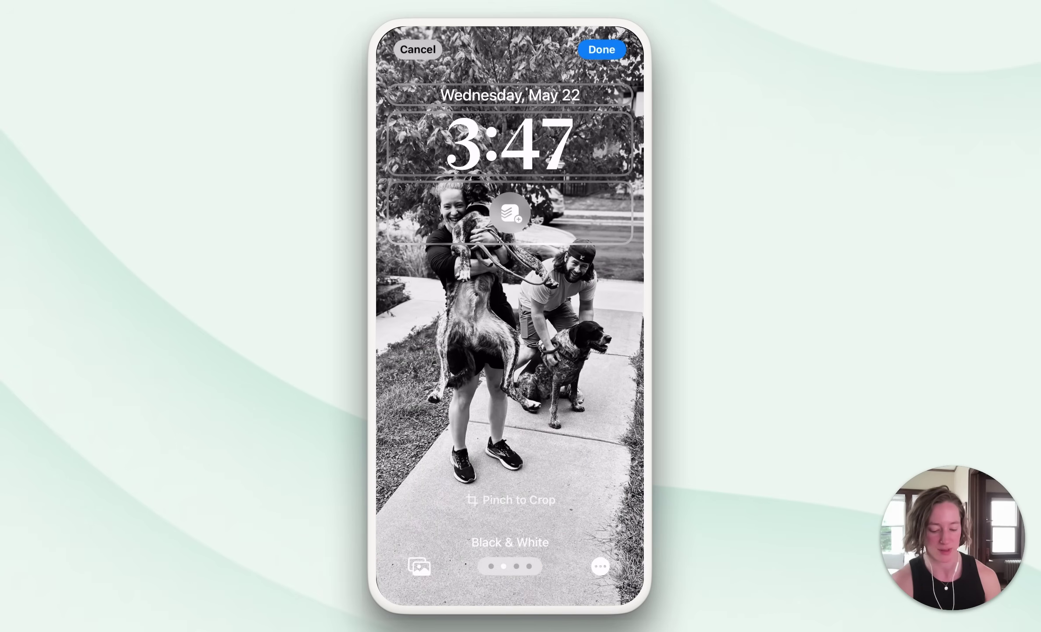
left_click(601, 50)
left_click(511, 330)
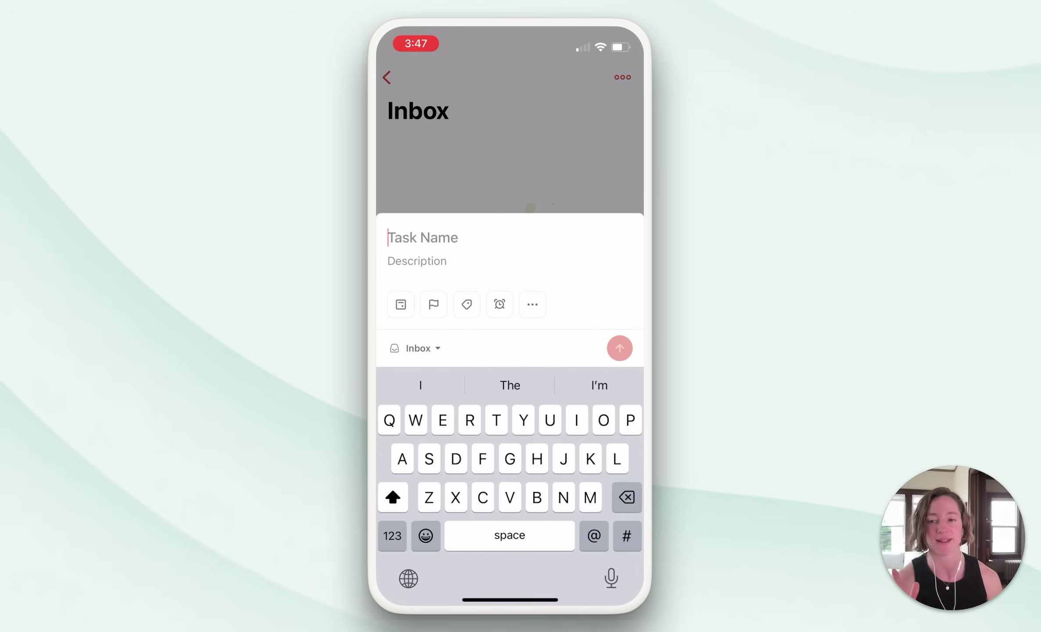
Type an 'Email … tomorrow' task naming the recipient, correcting typos
type("Emi")
key("BackSpace")
type("ail Thando ")
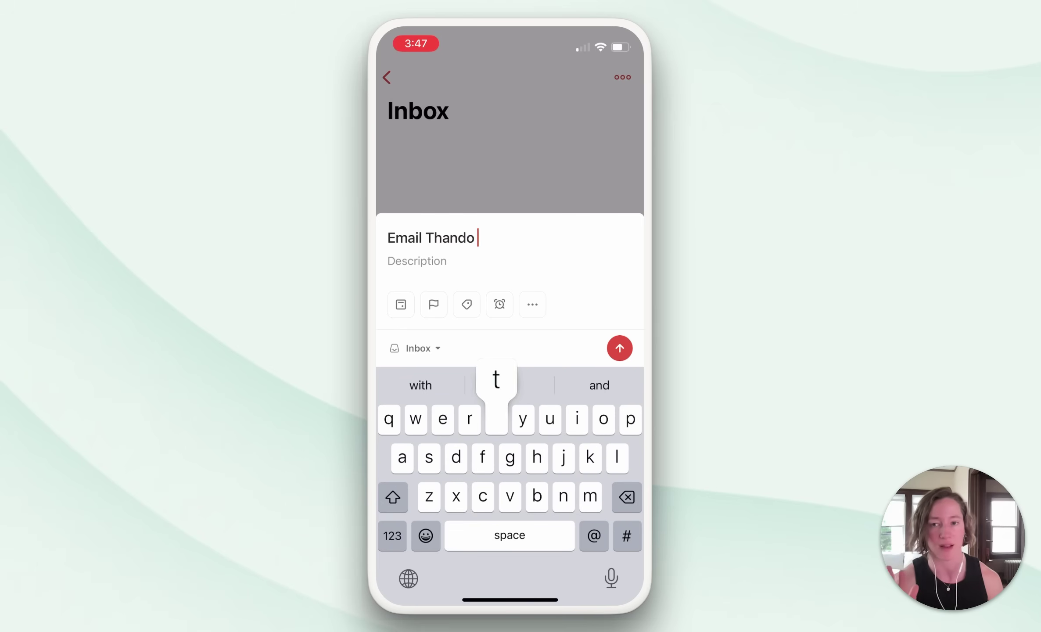
type("tomorr")
left_click(510, 385)
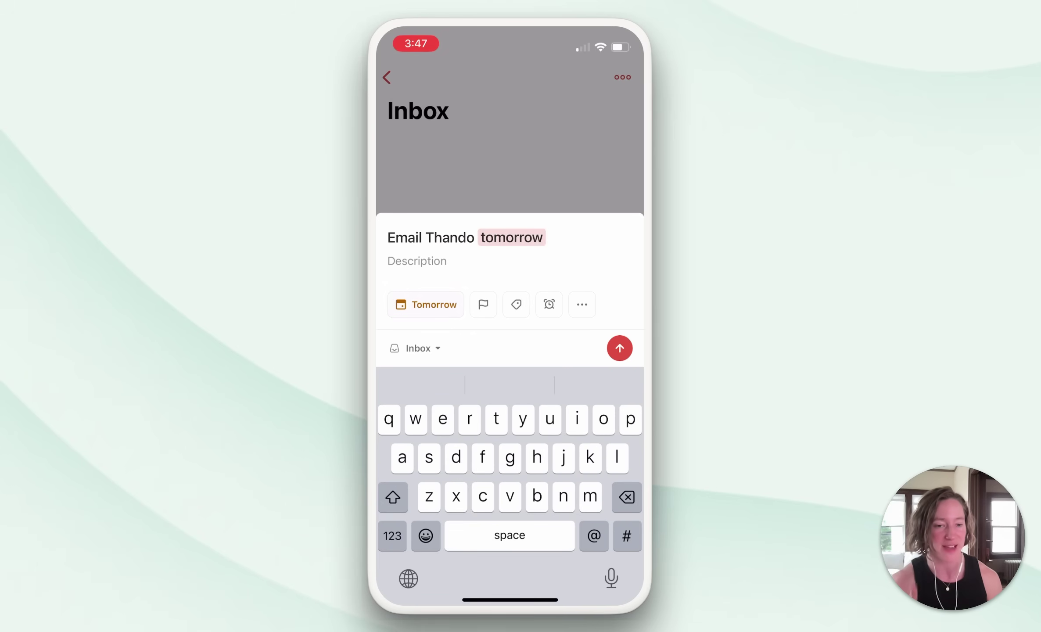
left_click(425, 237)
double_click(451, 237)
left_click(544, 238)
key("BackSpace")
key("BackSpace")
key("BackSpace")
key("BackSpace")
key("BackSpace")
key("BackSpace")
key("BackSpace")
key("BackSpace")
key("BackSpace")
key("BackSpace")
key("BackSpace")
key("BackSpace")
key("BackSpace")
key("BackSpace")
key("BackSpace")
Dictate the task name, submit it to the Inbox due tomorrow, and close the sheet
left_click(611, 578)
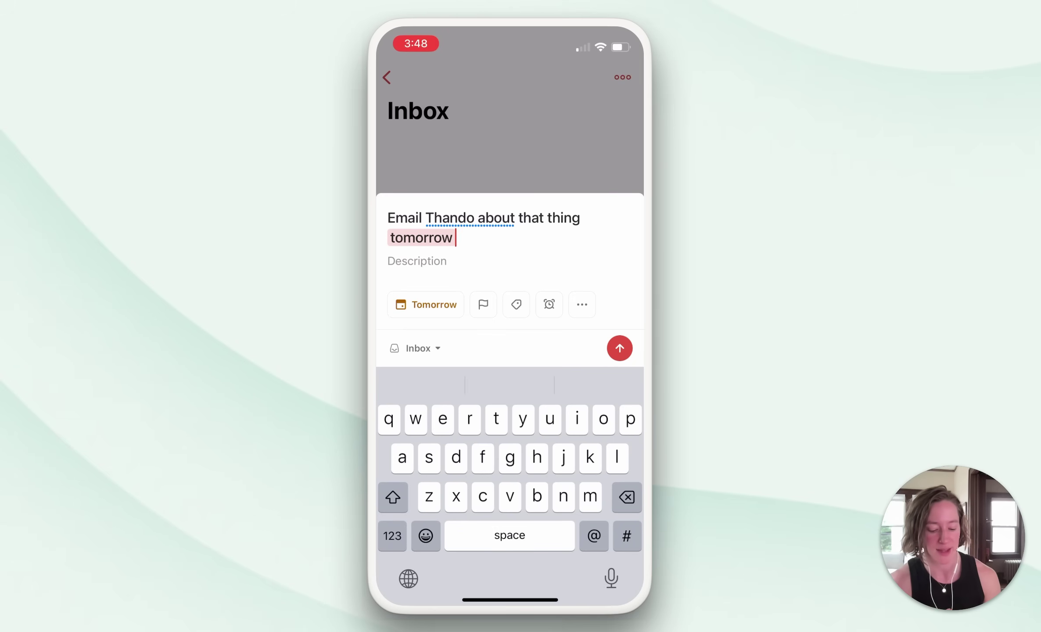
left_click(619, 348)
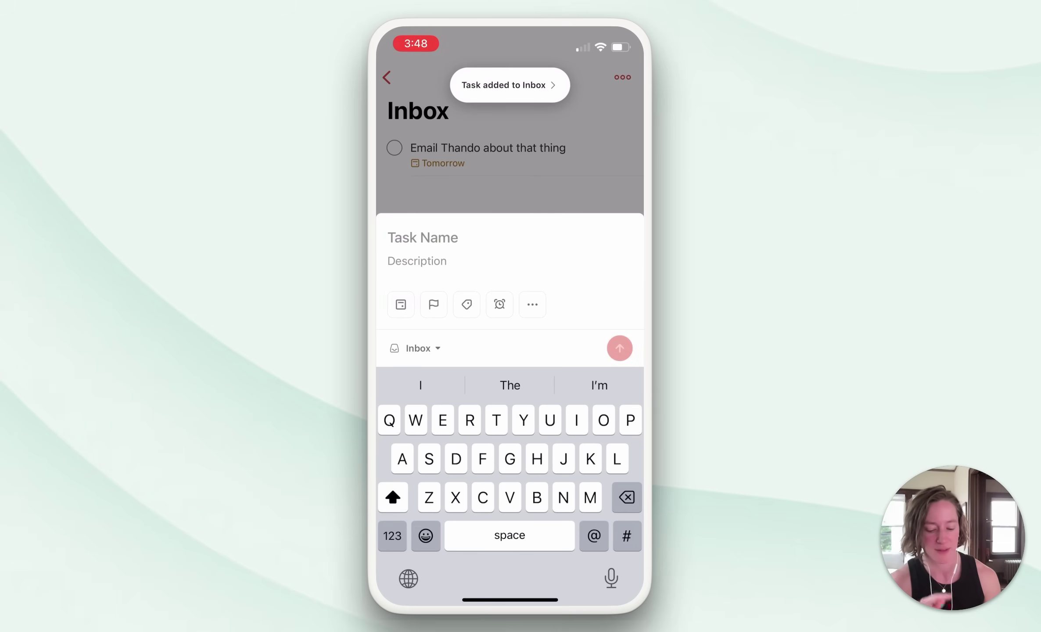
left_click(512, 161)
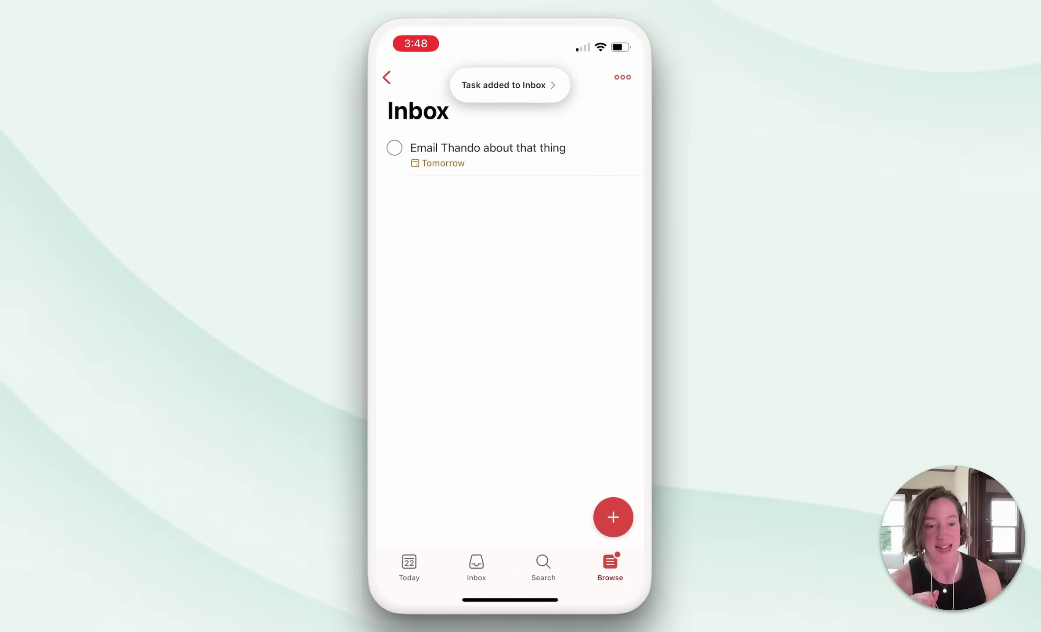